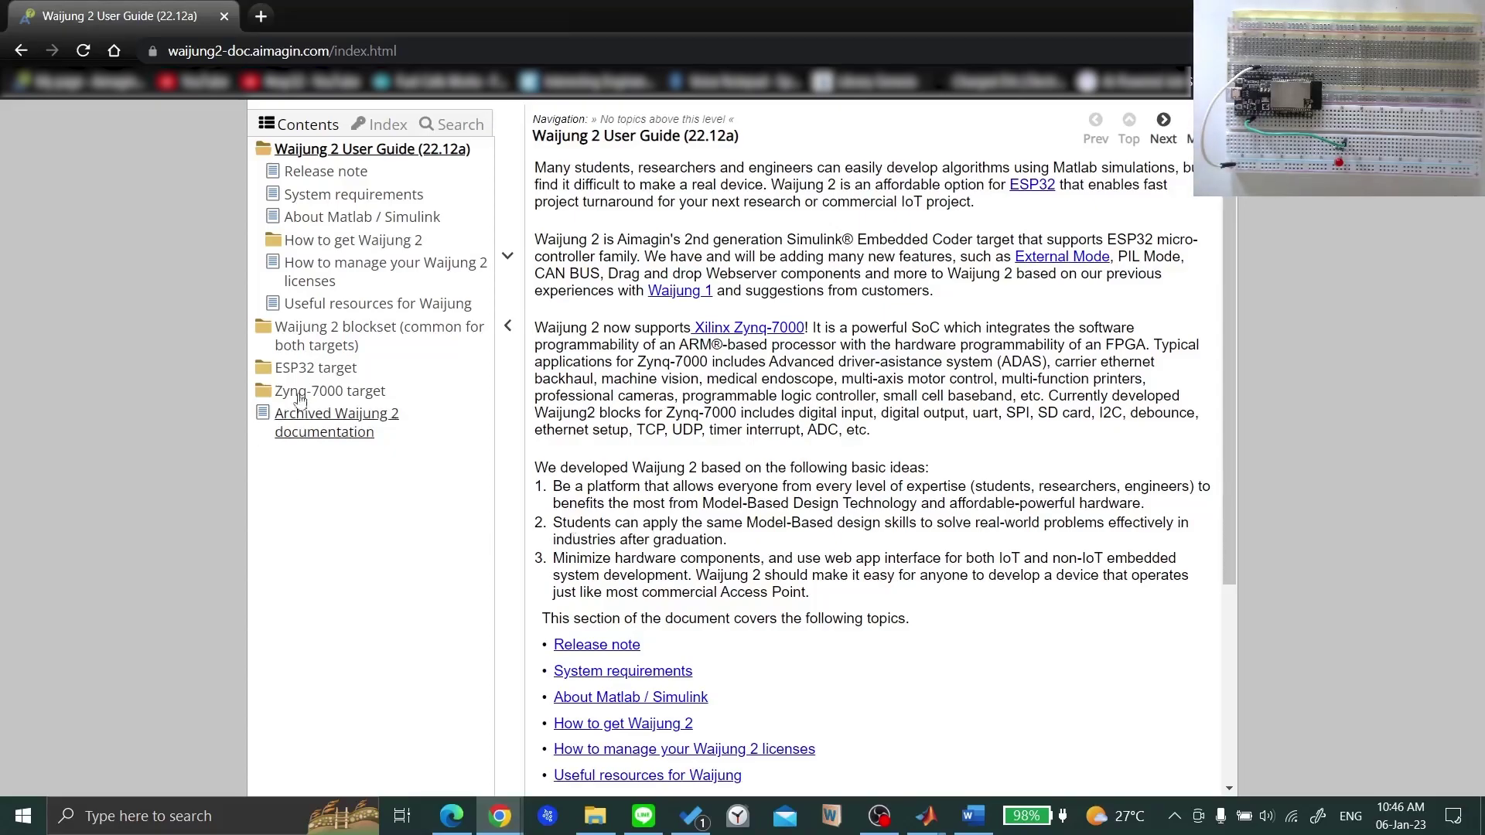
Step: Navigate the Contents tree to ESP32 target > Block references > Additional features > External mode simulation
click(318, 369)
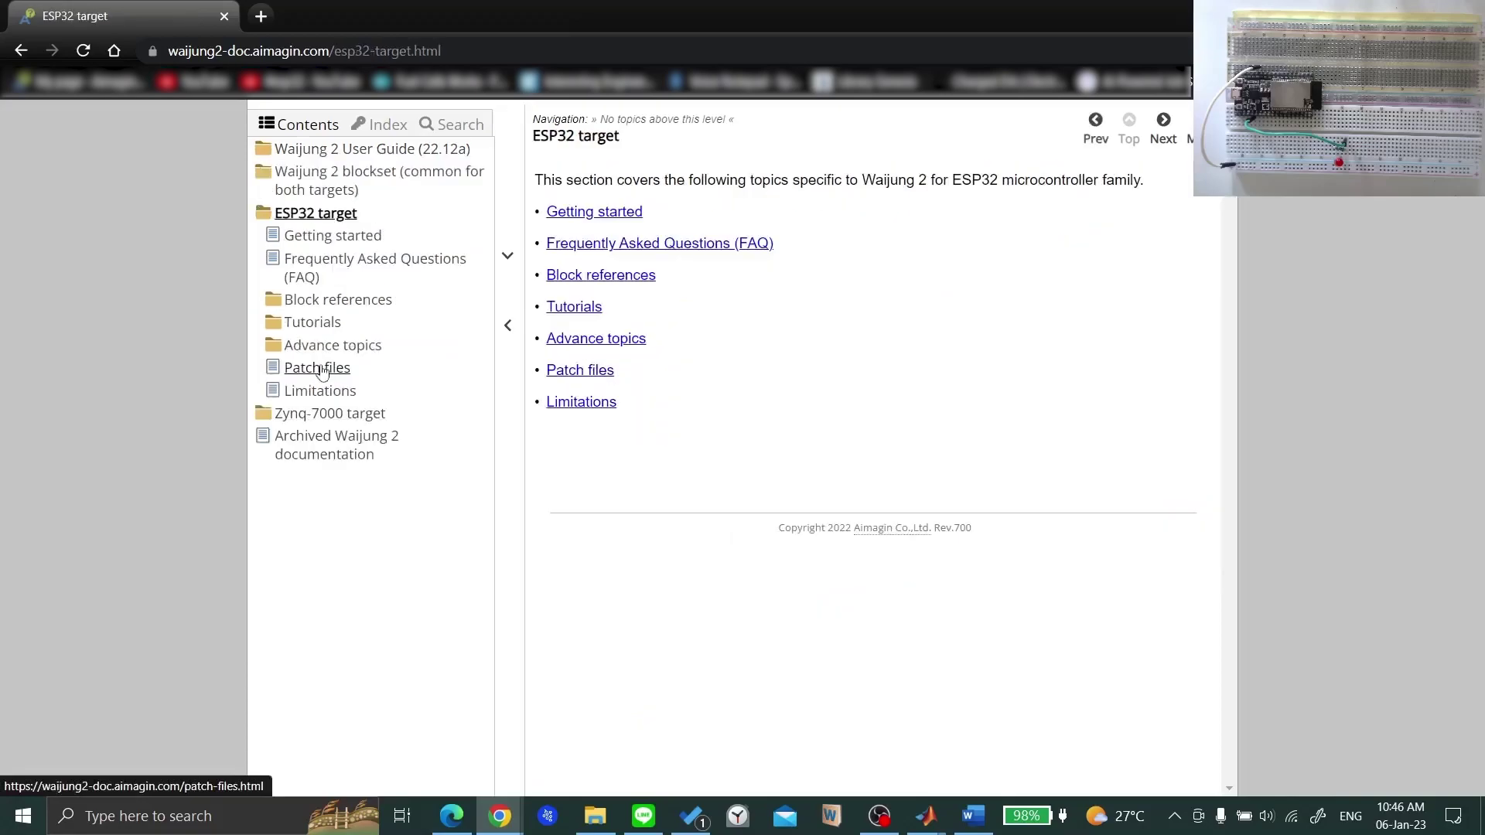
click(341, 302)
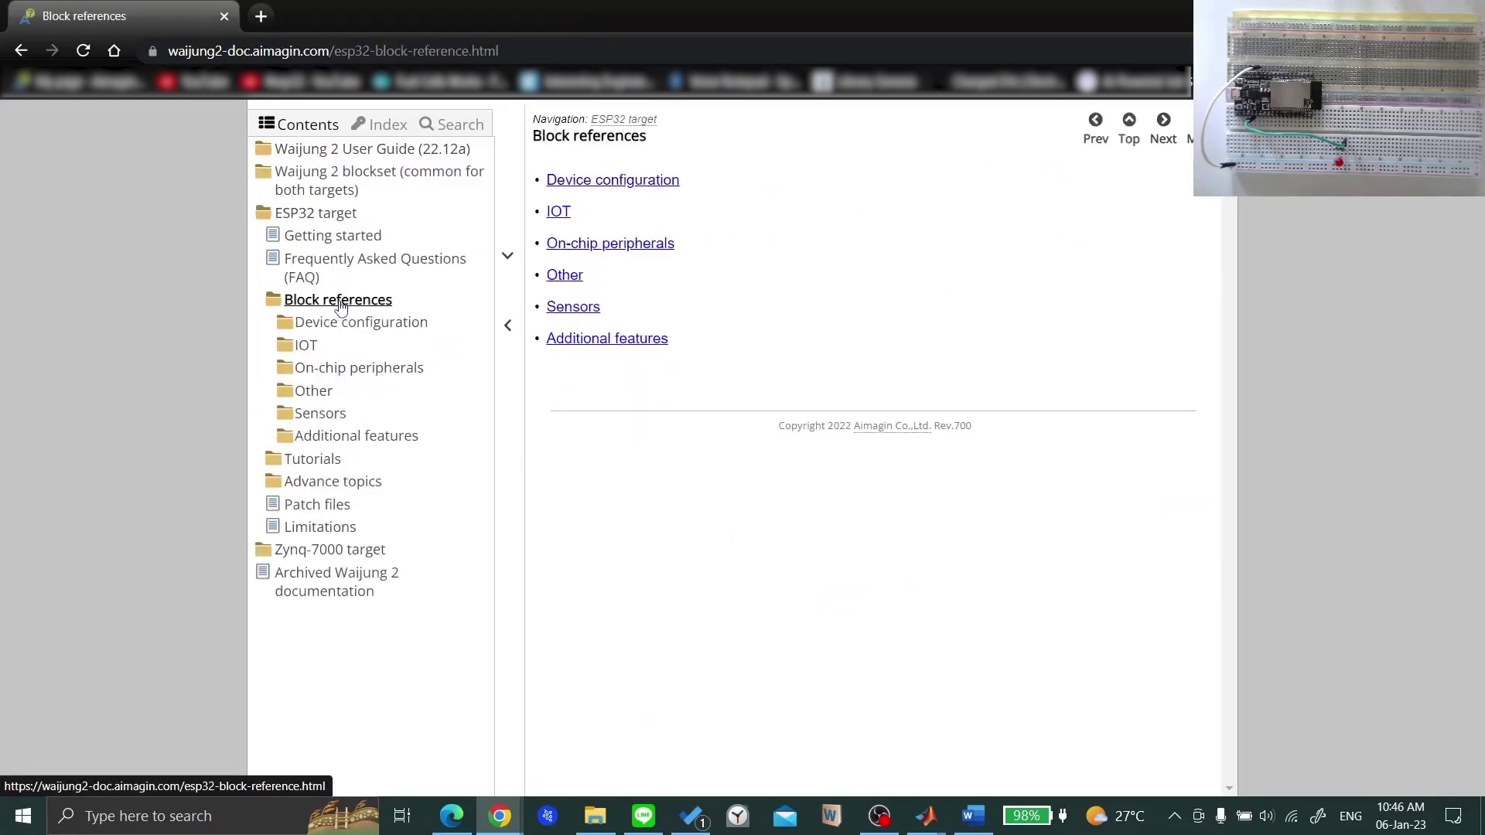
click(353, 441)
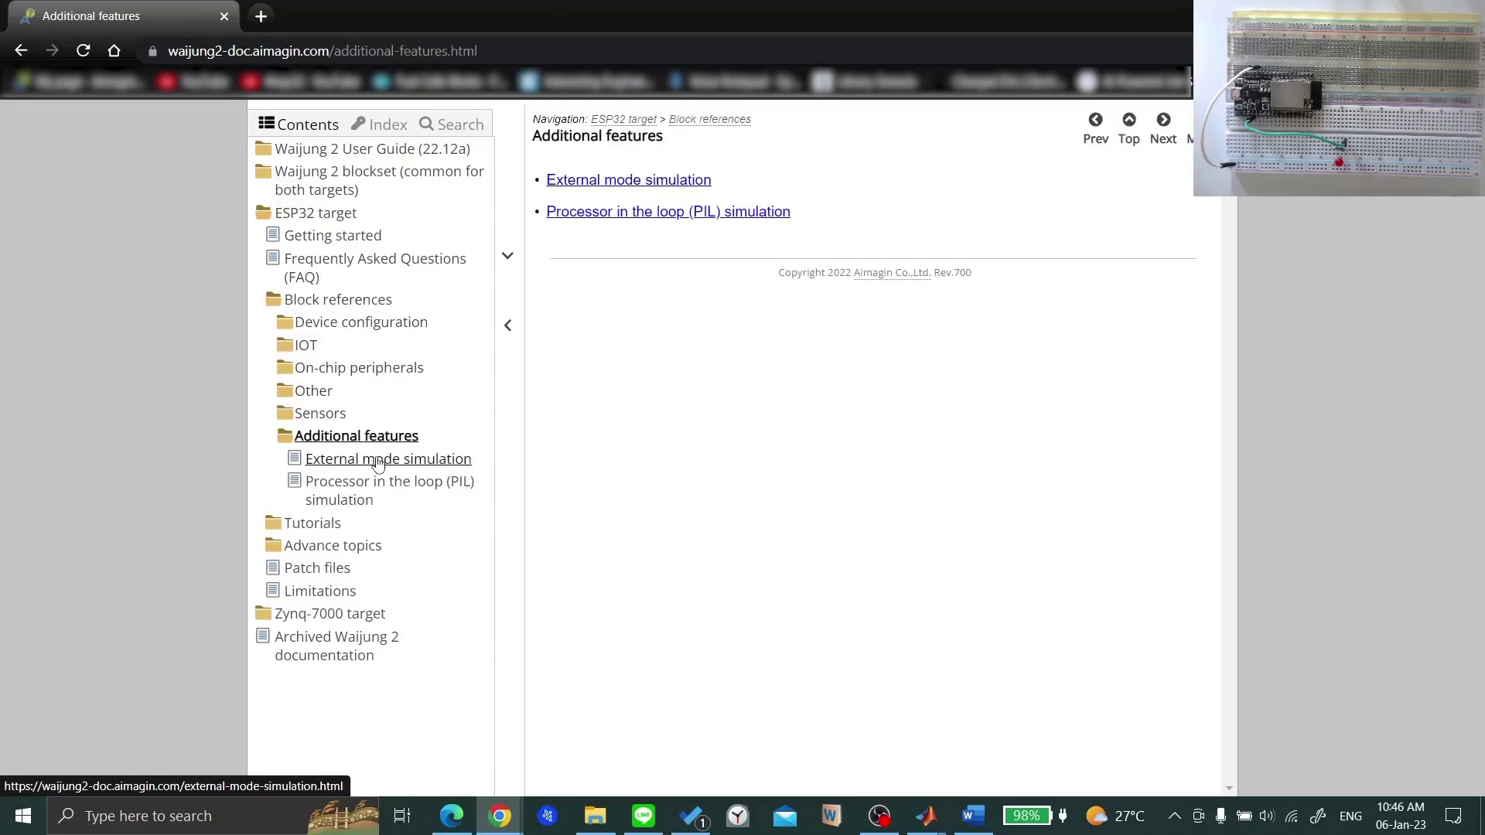
click(378, 462)
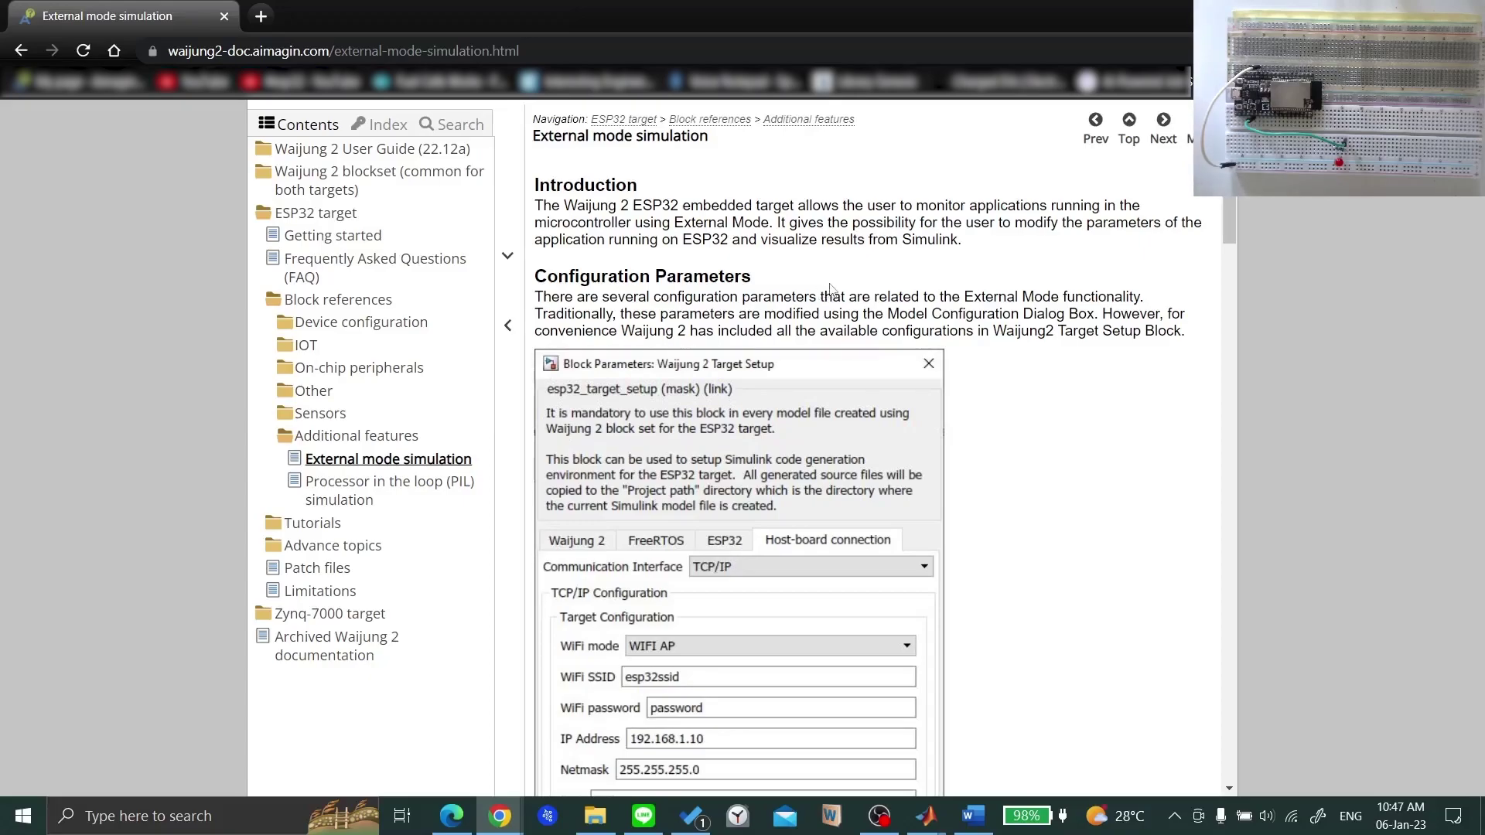
Step: Scroll down to the ext_mode demo serial section with its setup steps and UART pin table
scroll(832, 289, down, 1)
scroll(831, 289, down, 15)
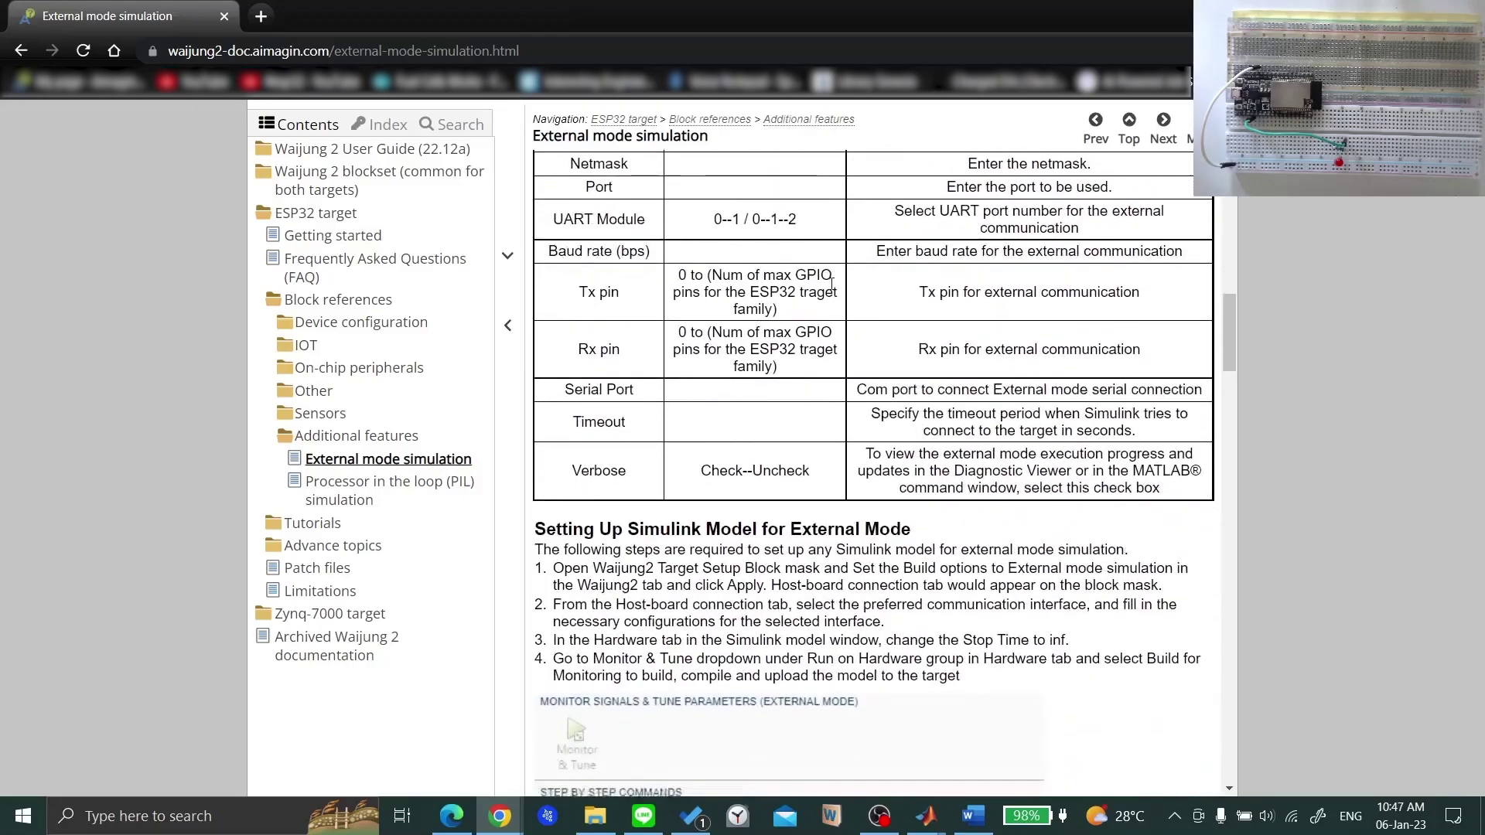
scroll(831, 283, down, 15)
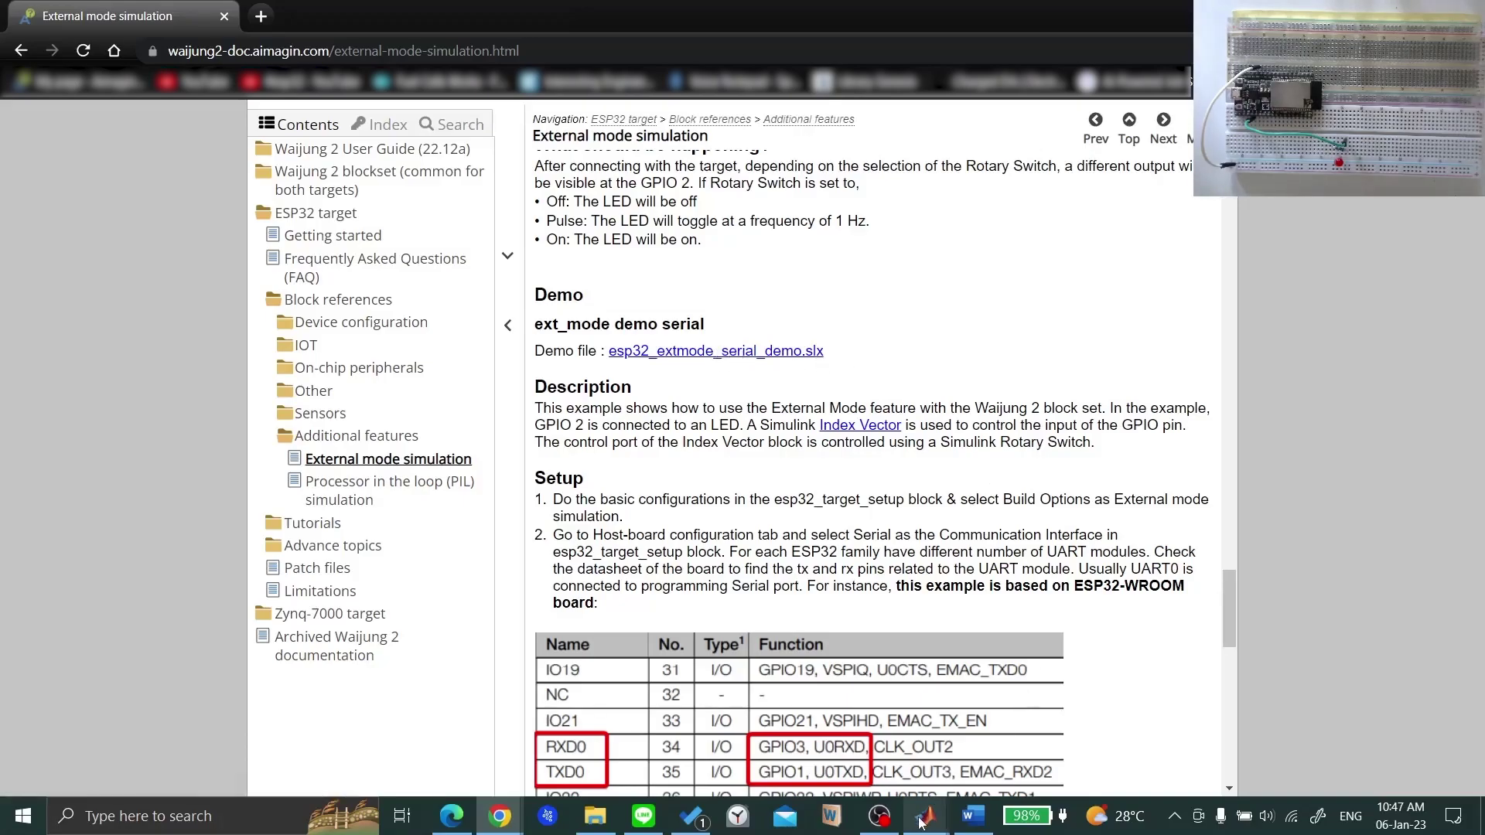
Step: Switch to MATLAB, then bring the esp32_extmode_serial_demo Simulink model window forward
mouse_move(926, 815)
click(788, 729)
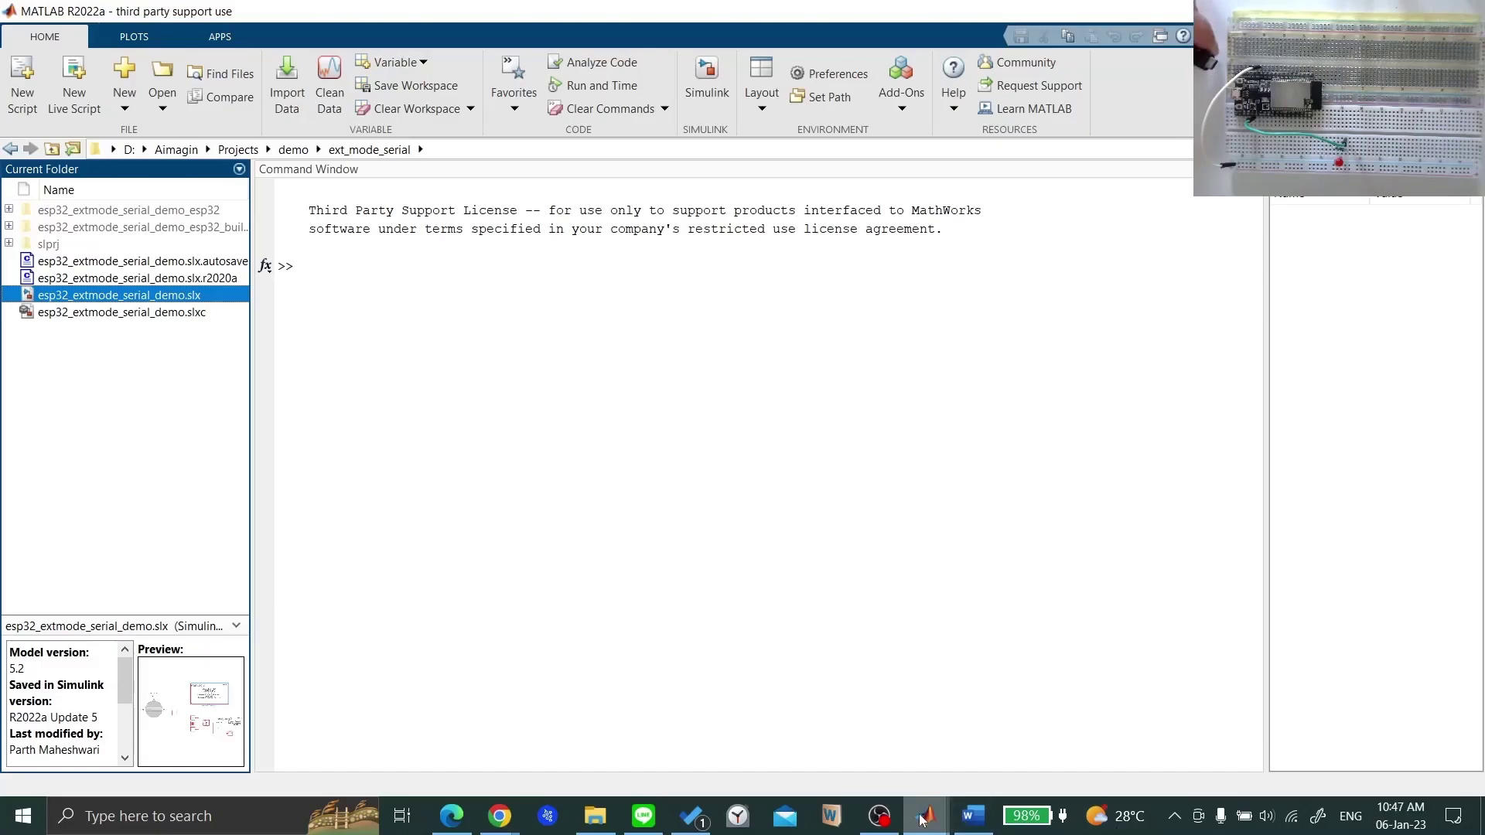
mouse_move(925, 816)
click(1015, 723)
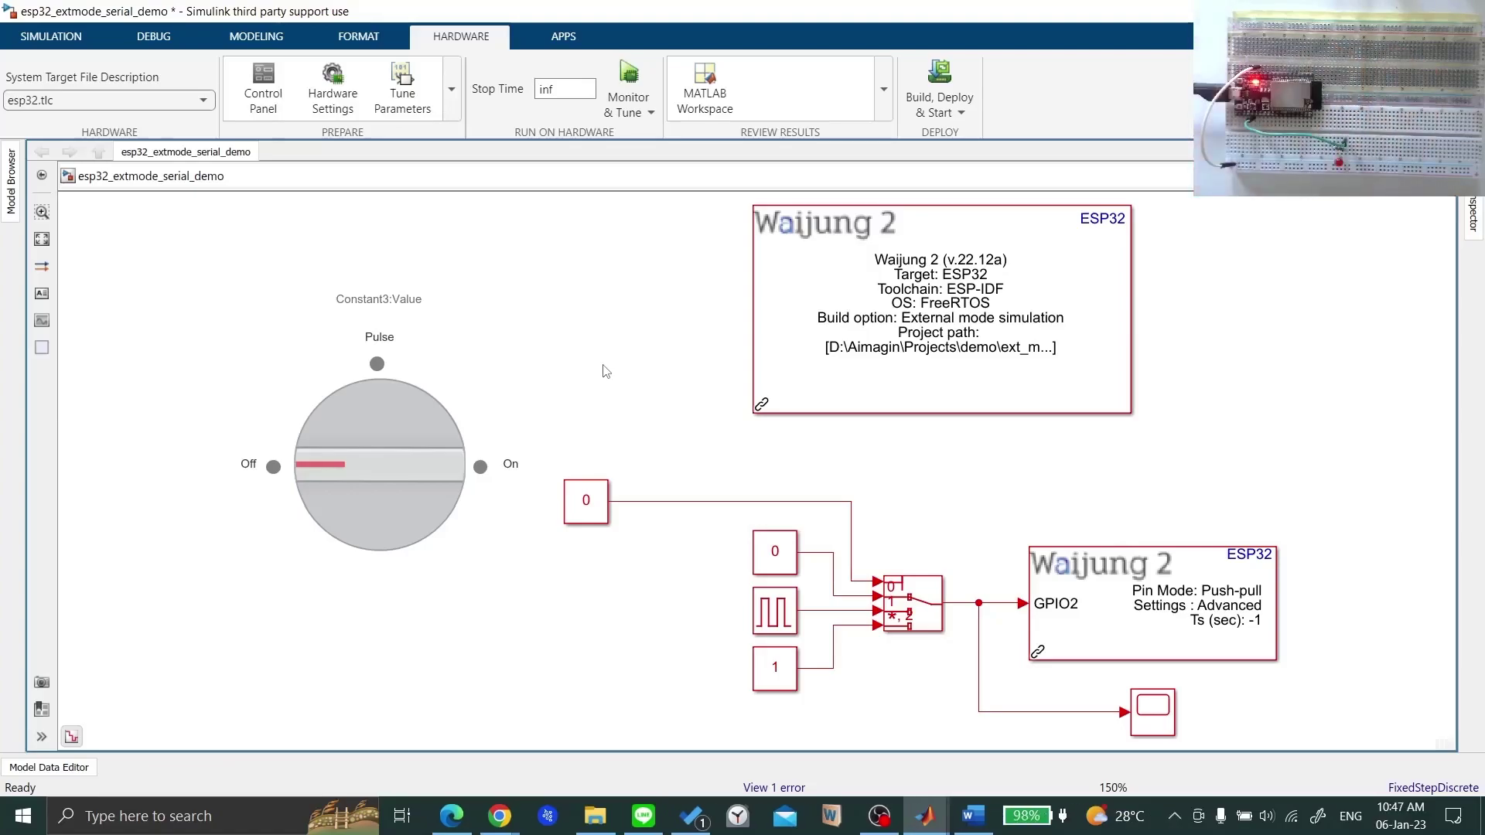
Step: Review the Waijung 2 Target Setup ESP32 and Host-board connection tabs, then switch to the ESP32 datasheet
click(972, 308)
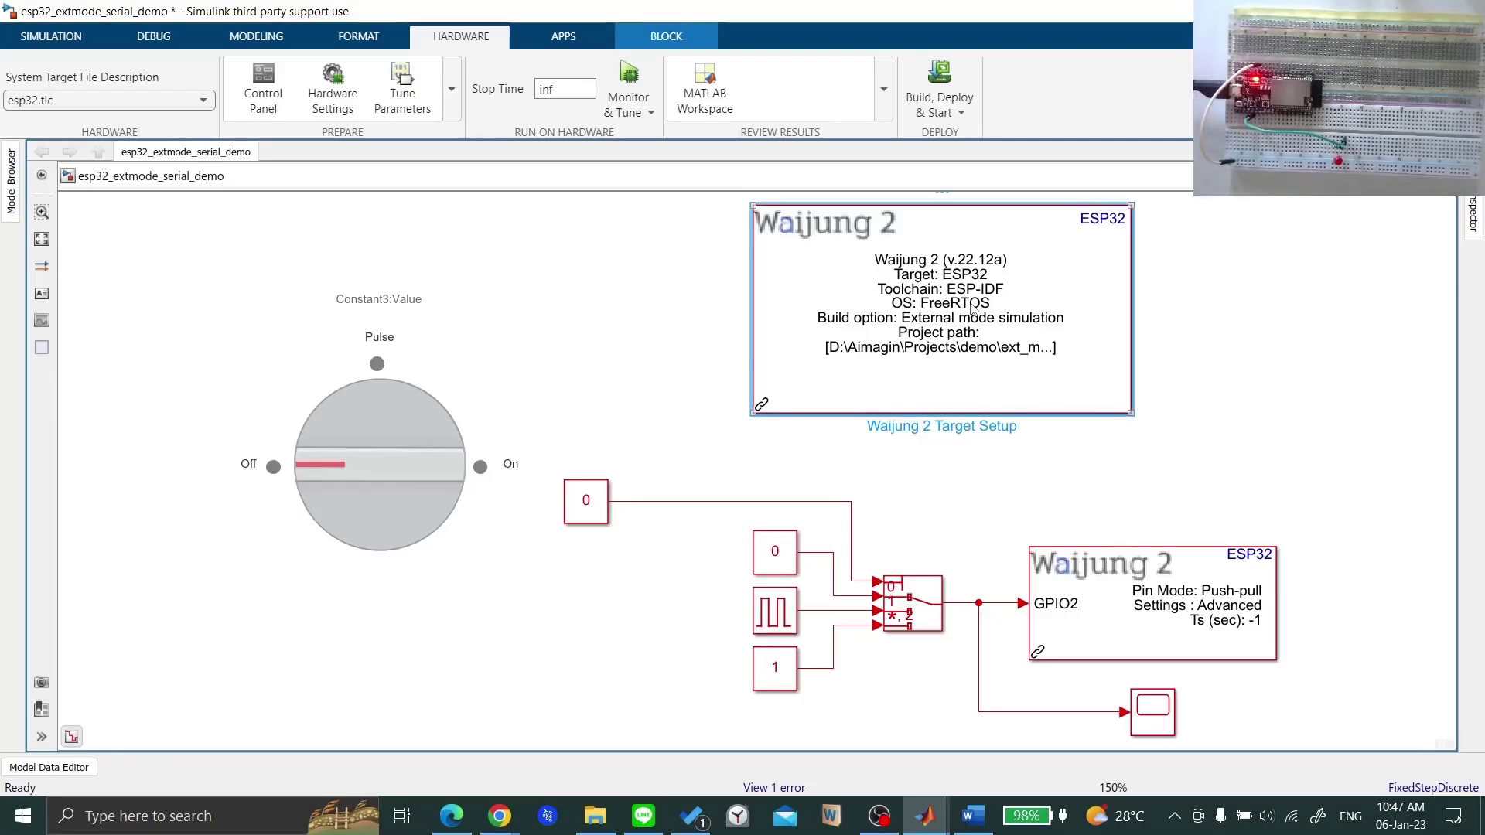
double_click(957, 325)
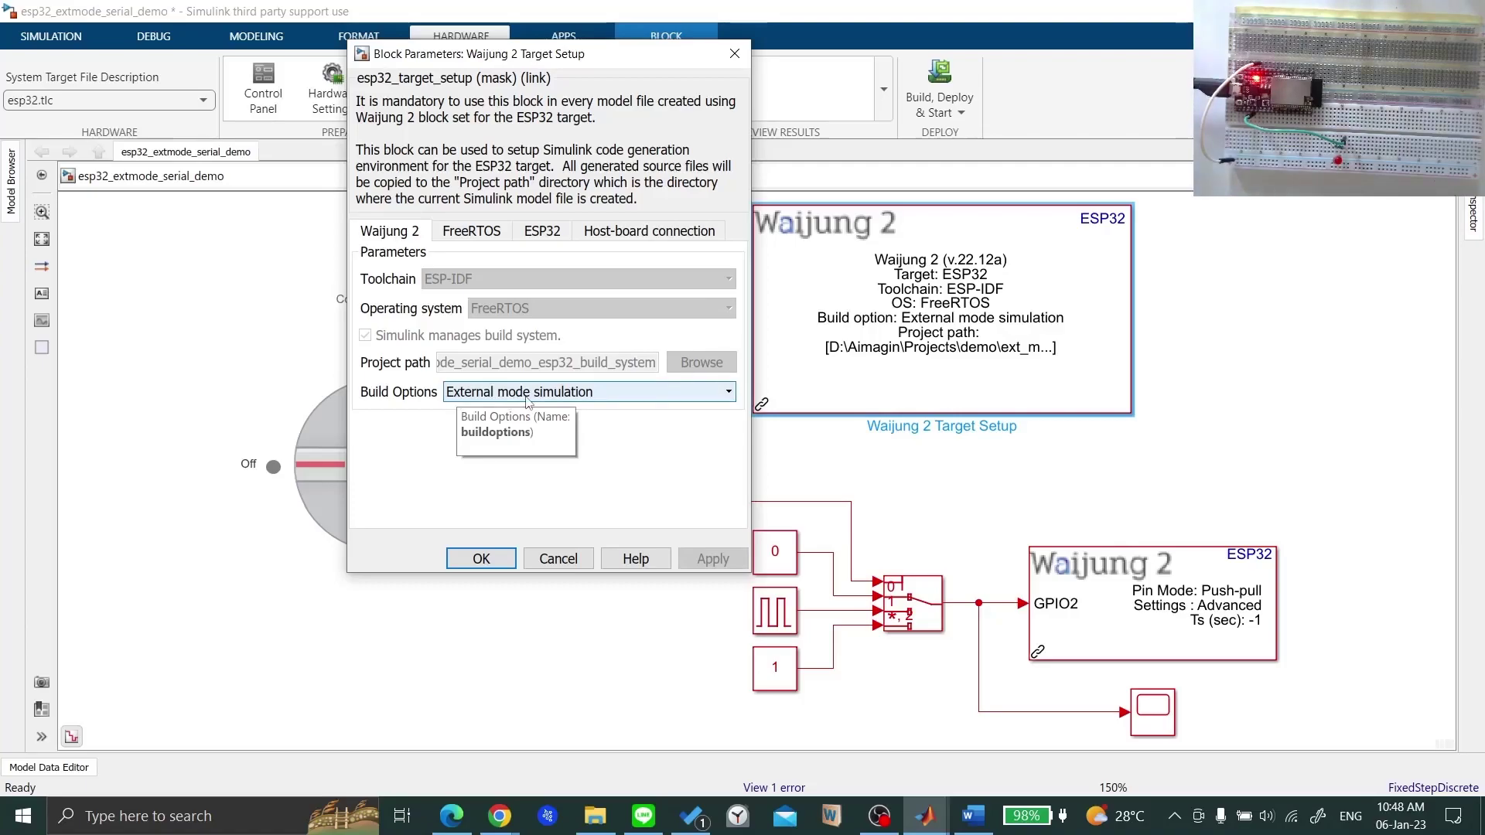
click(545, 232)
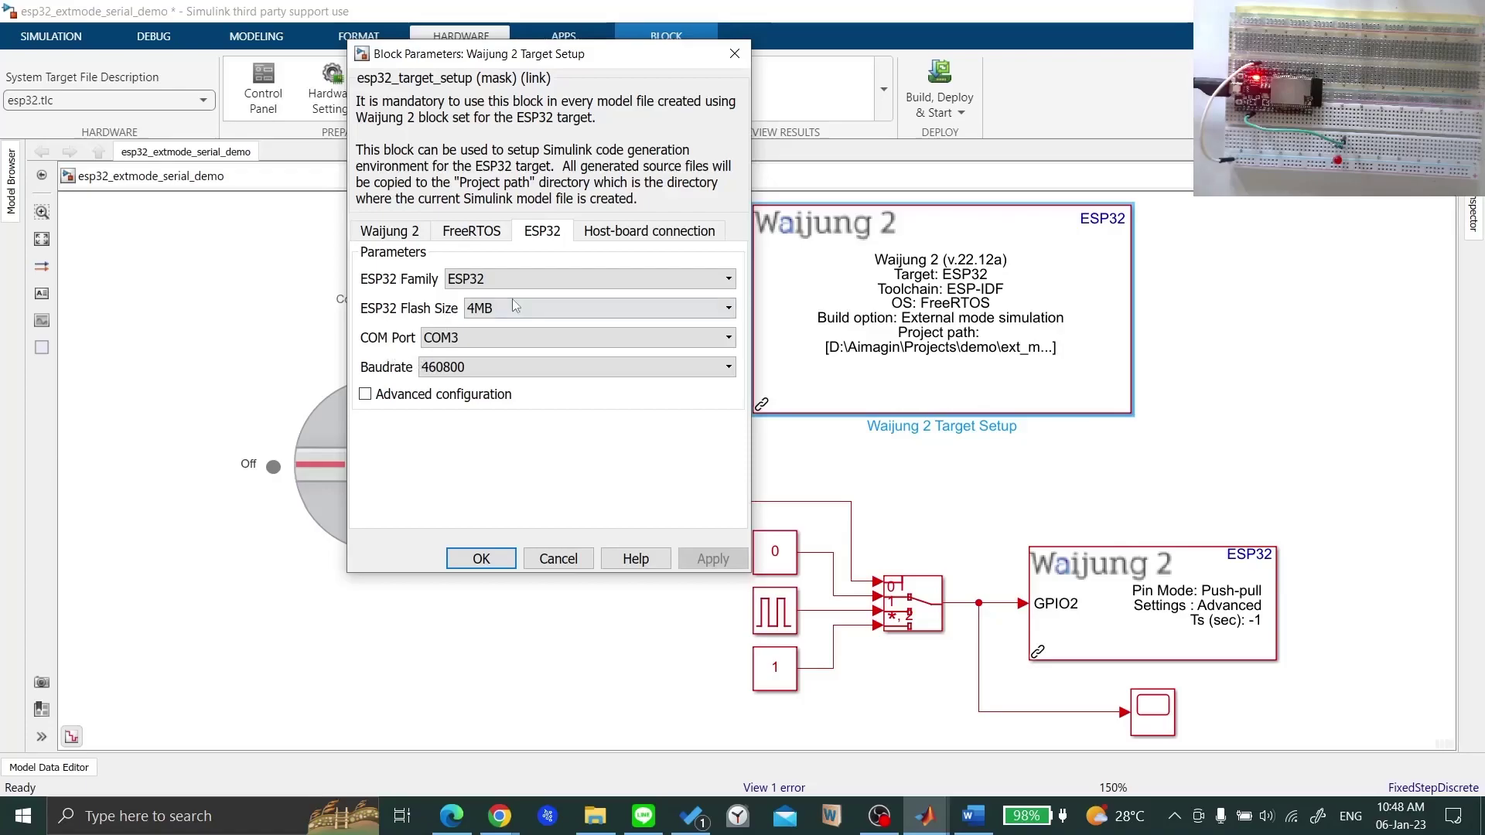
click(640, 236)
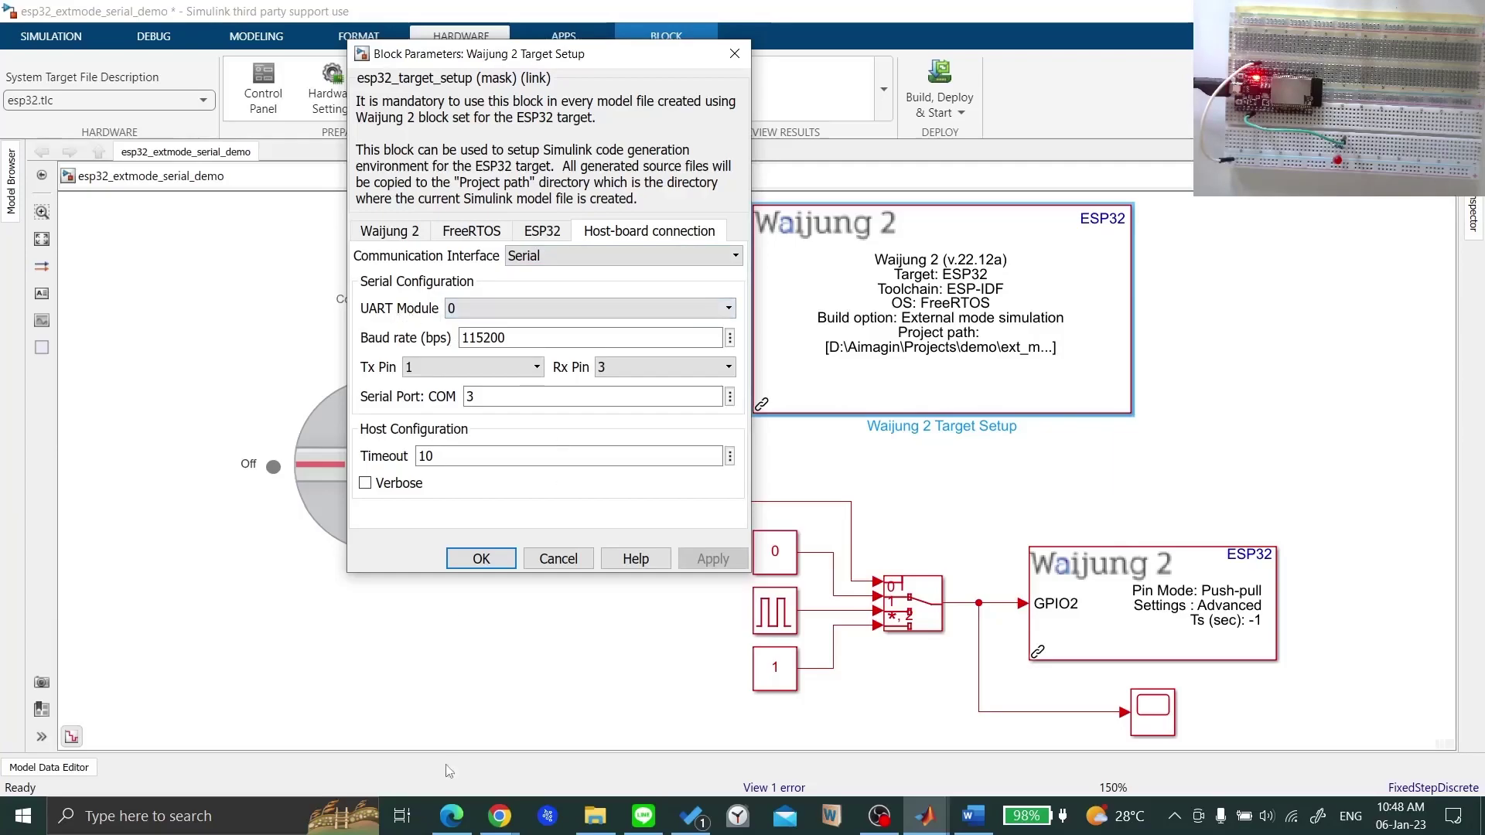
click(472, 734)
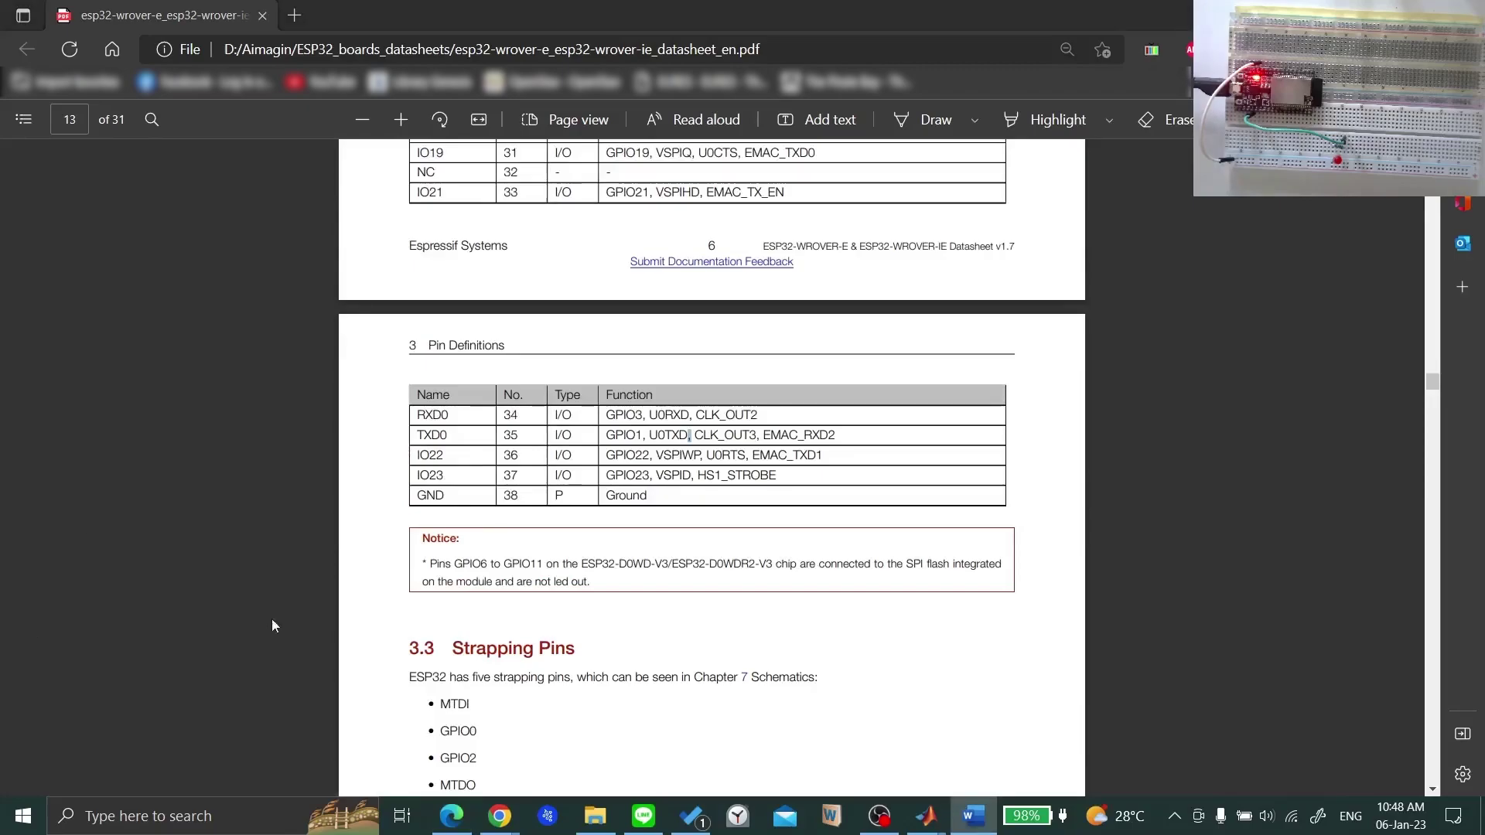
Step: Highlight the RXD0 (GPIO3/U0RXD) and TXD0 (GPIO1/U0TXD) UART functions in the Pin Definitions table
drag(650, 415, 665, 417)
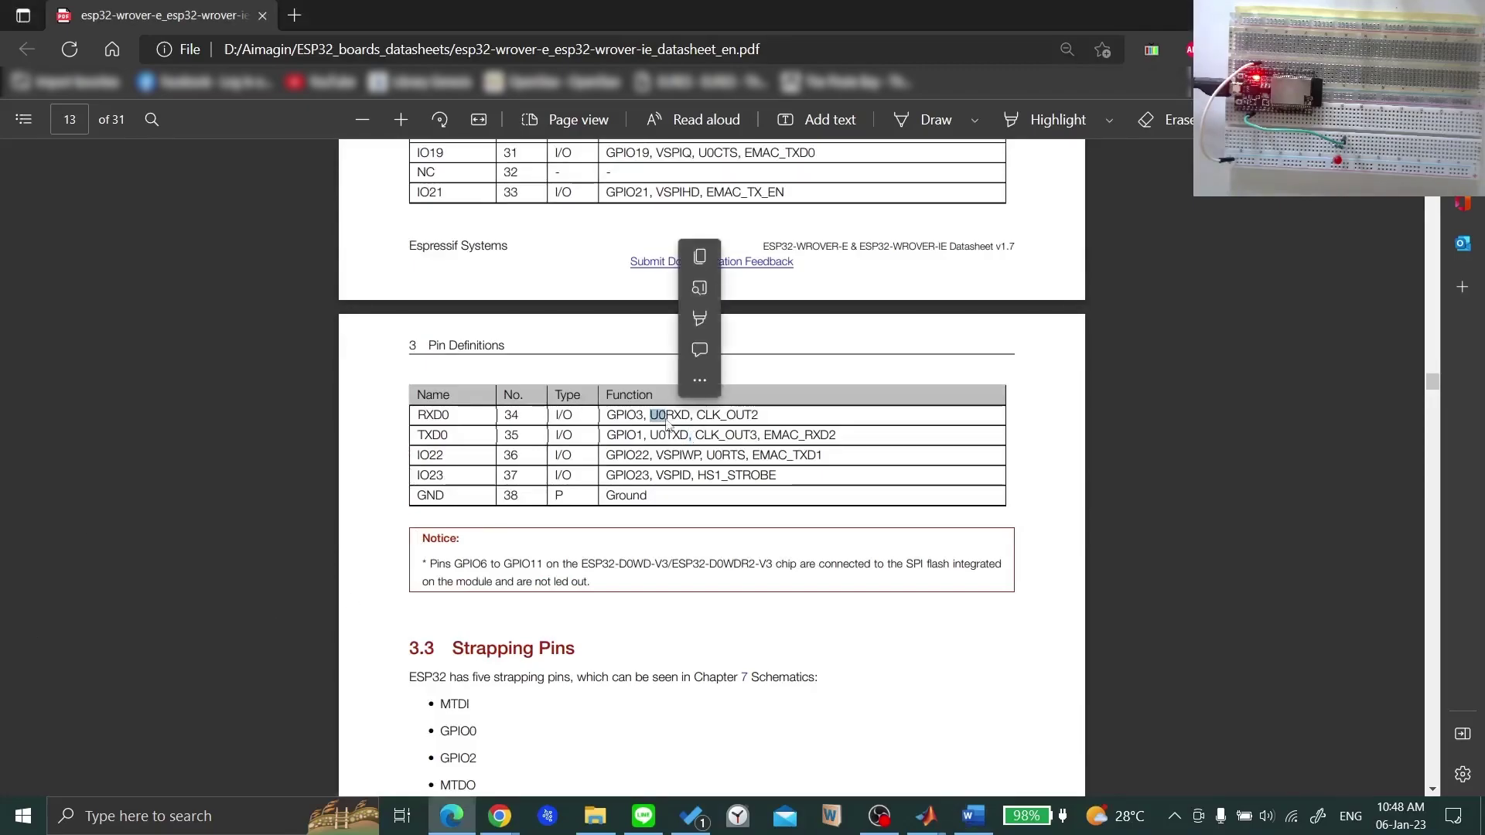
drag(743, 476, 751, 476)
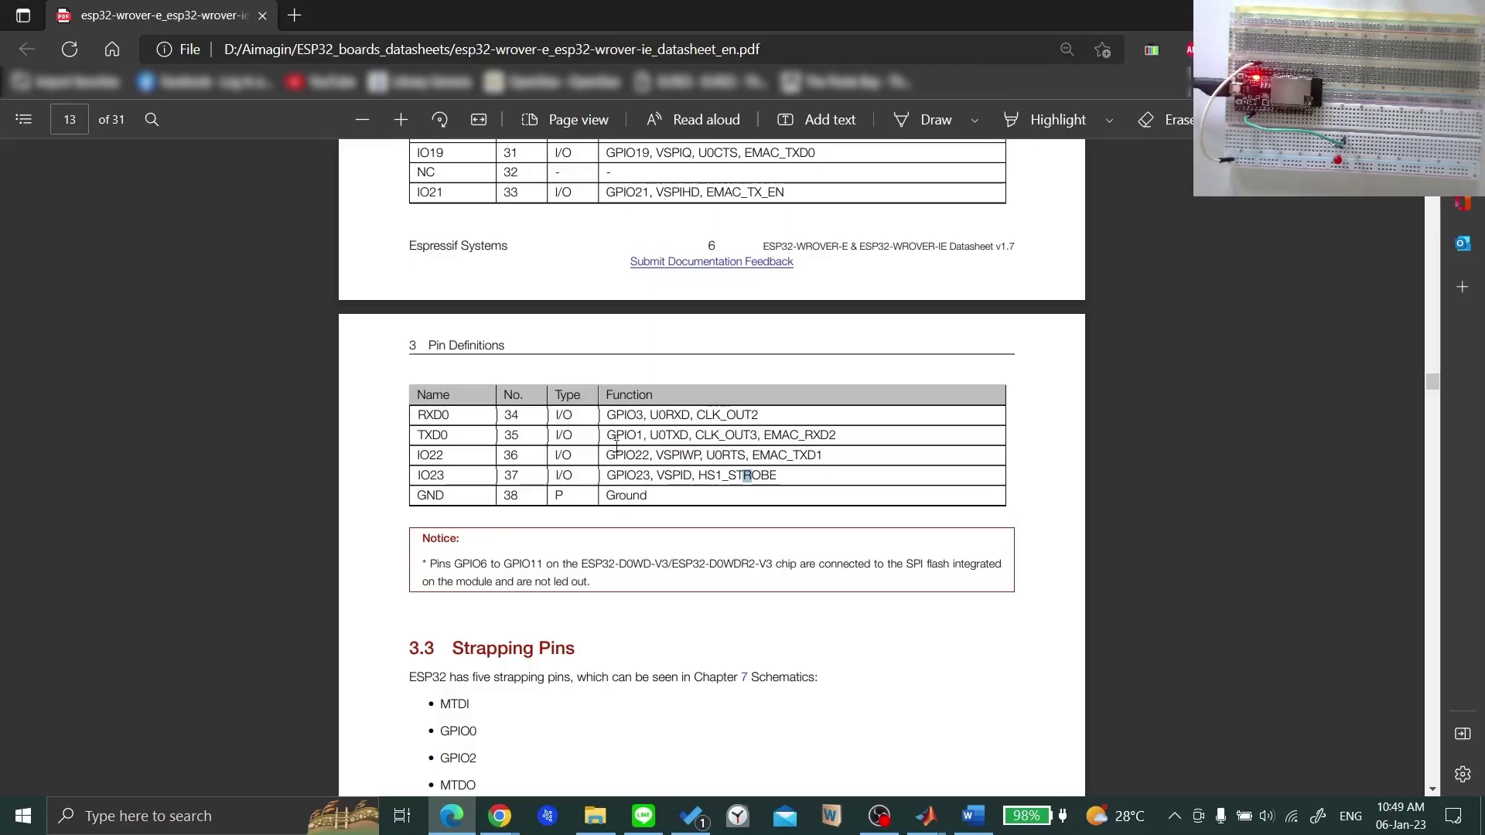
drag(659, 415, 422, 445)
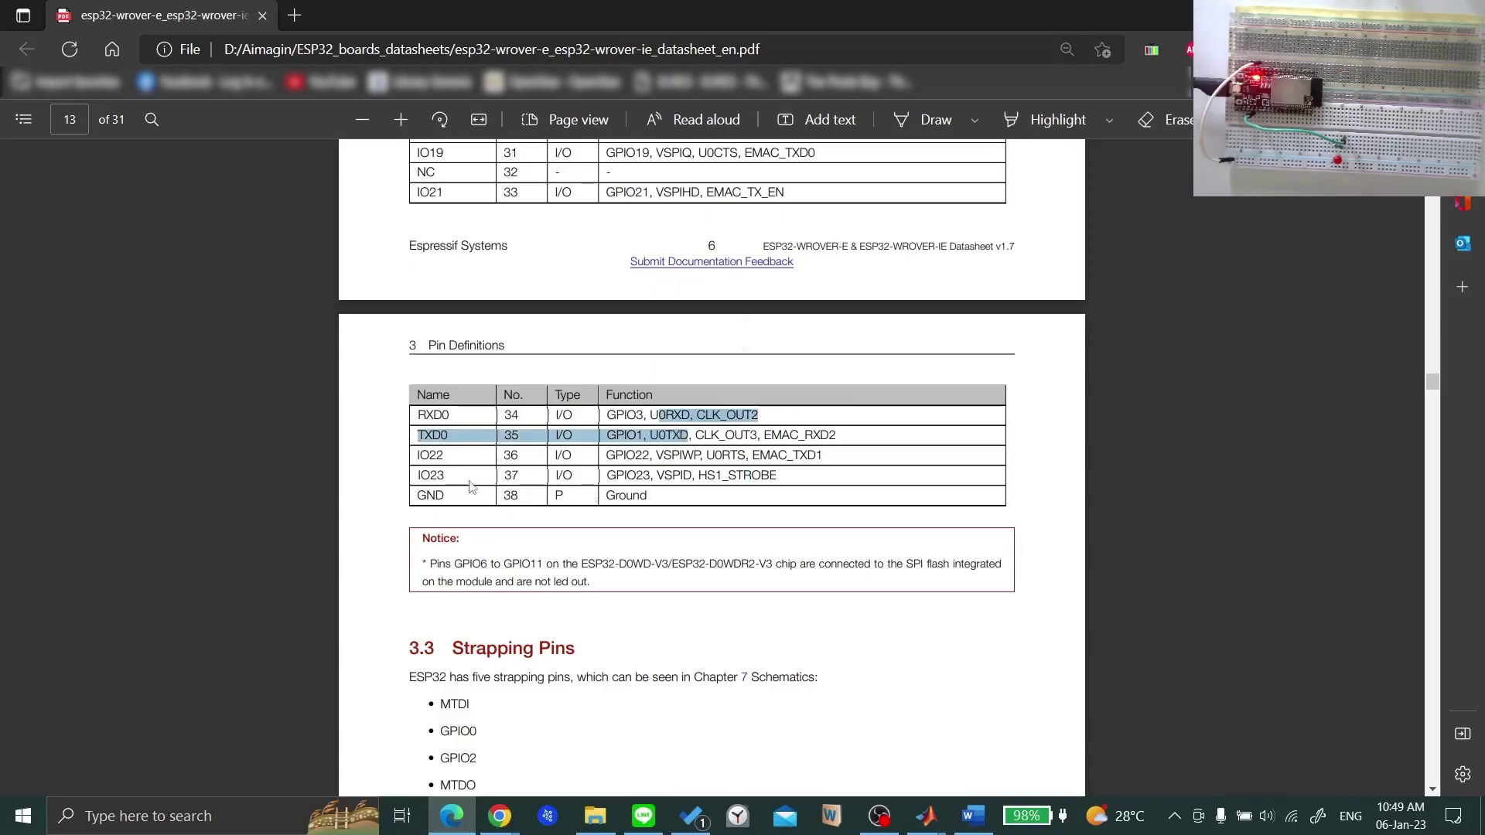
click(596, 435)
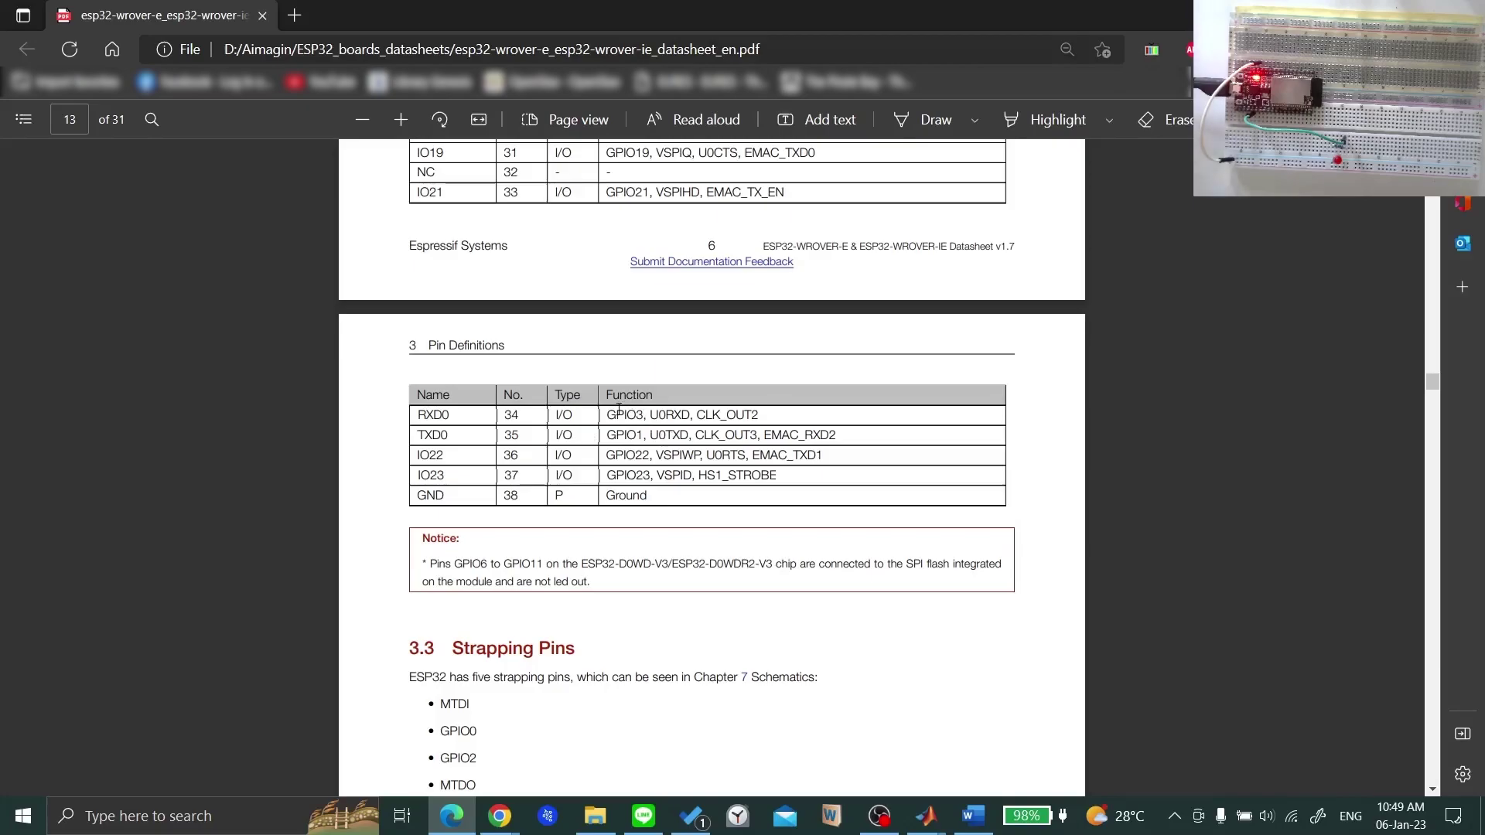
Step: Bring back the Target Setup dialog, verify UART 0 at 115200, Tx 1, Rx 3, COM 3, and accept it
mouse_move(925, 816)
click(980, 734)
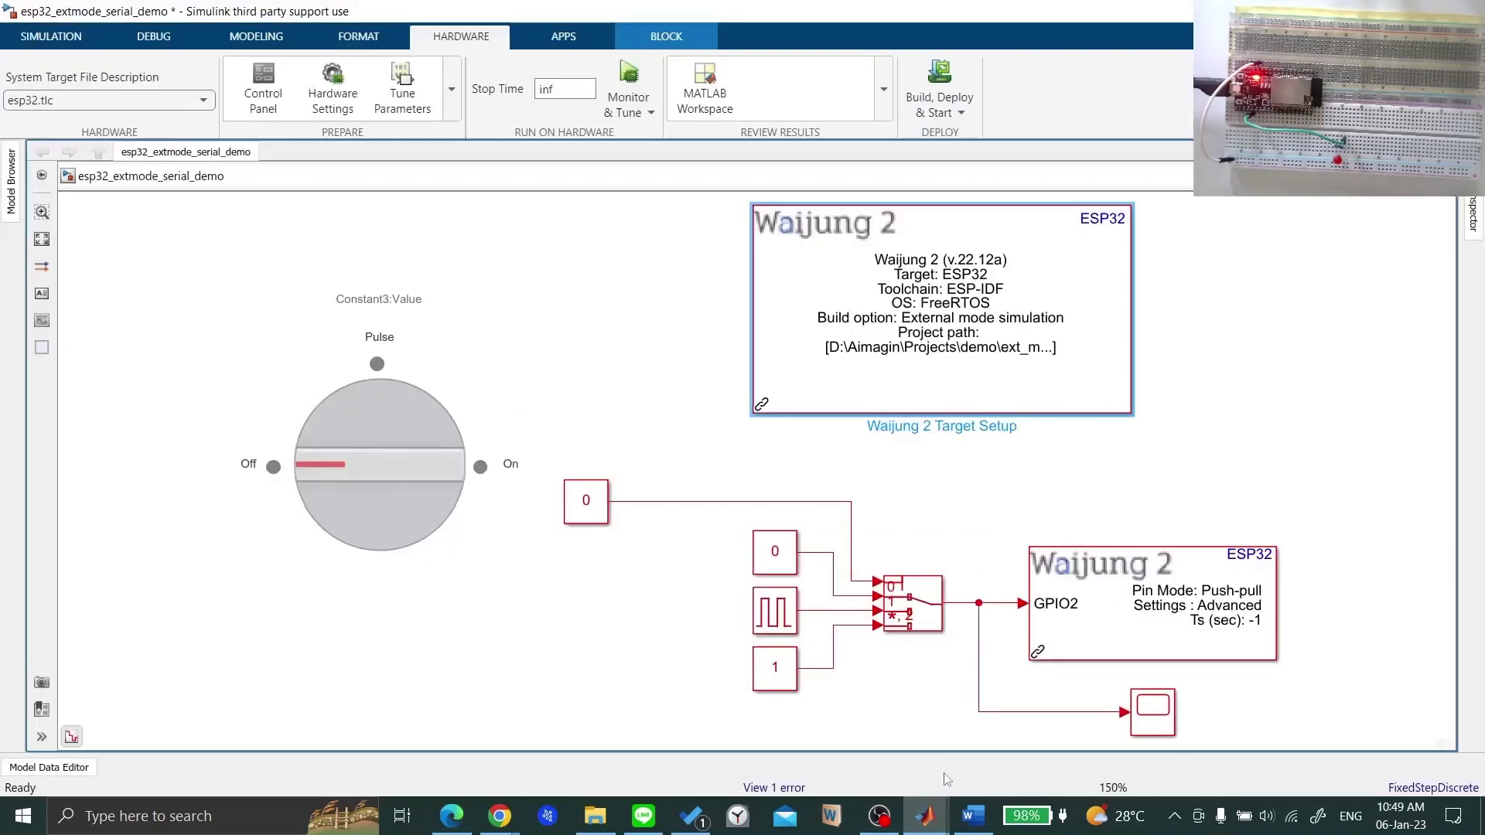
click(1114, 729)
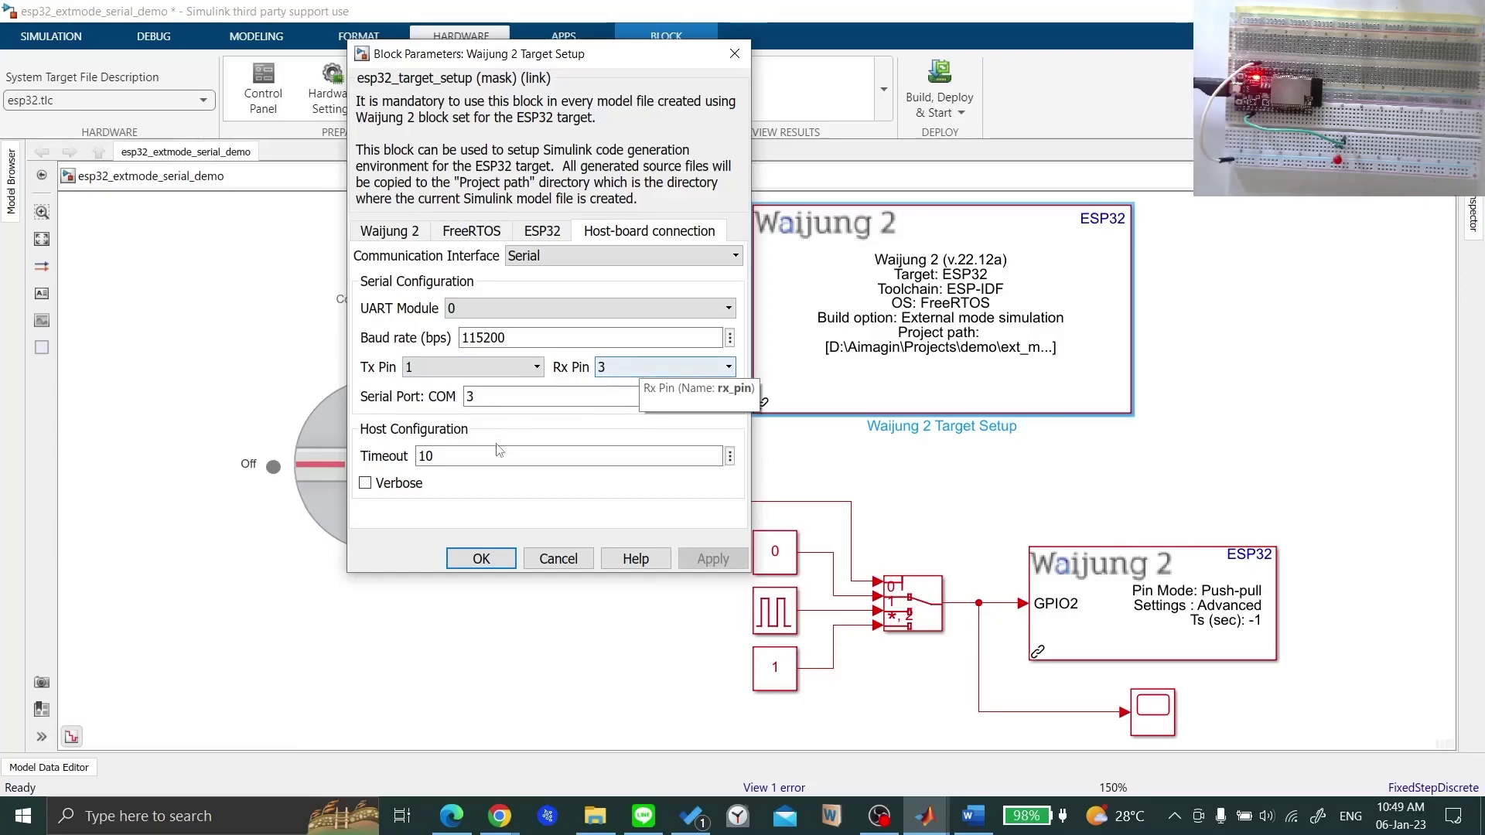
click(469, 395)
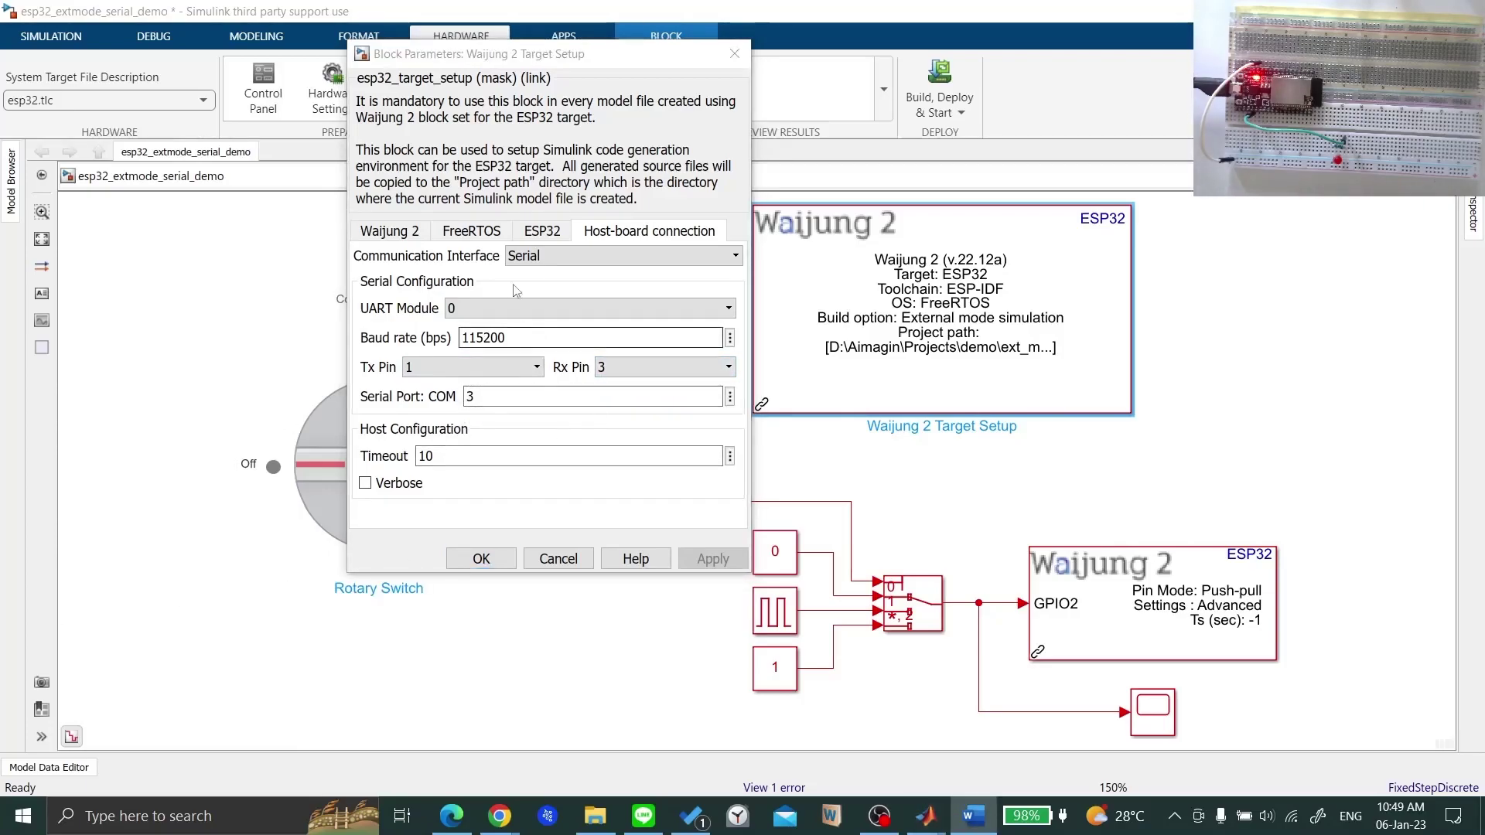
click(541, 231)
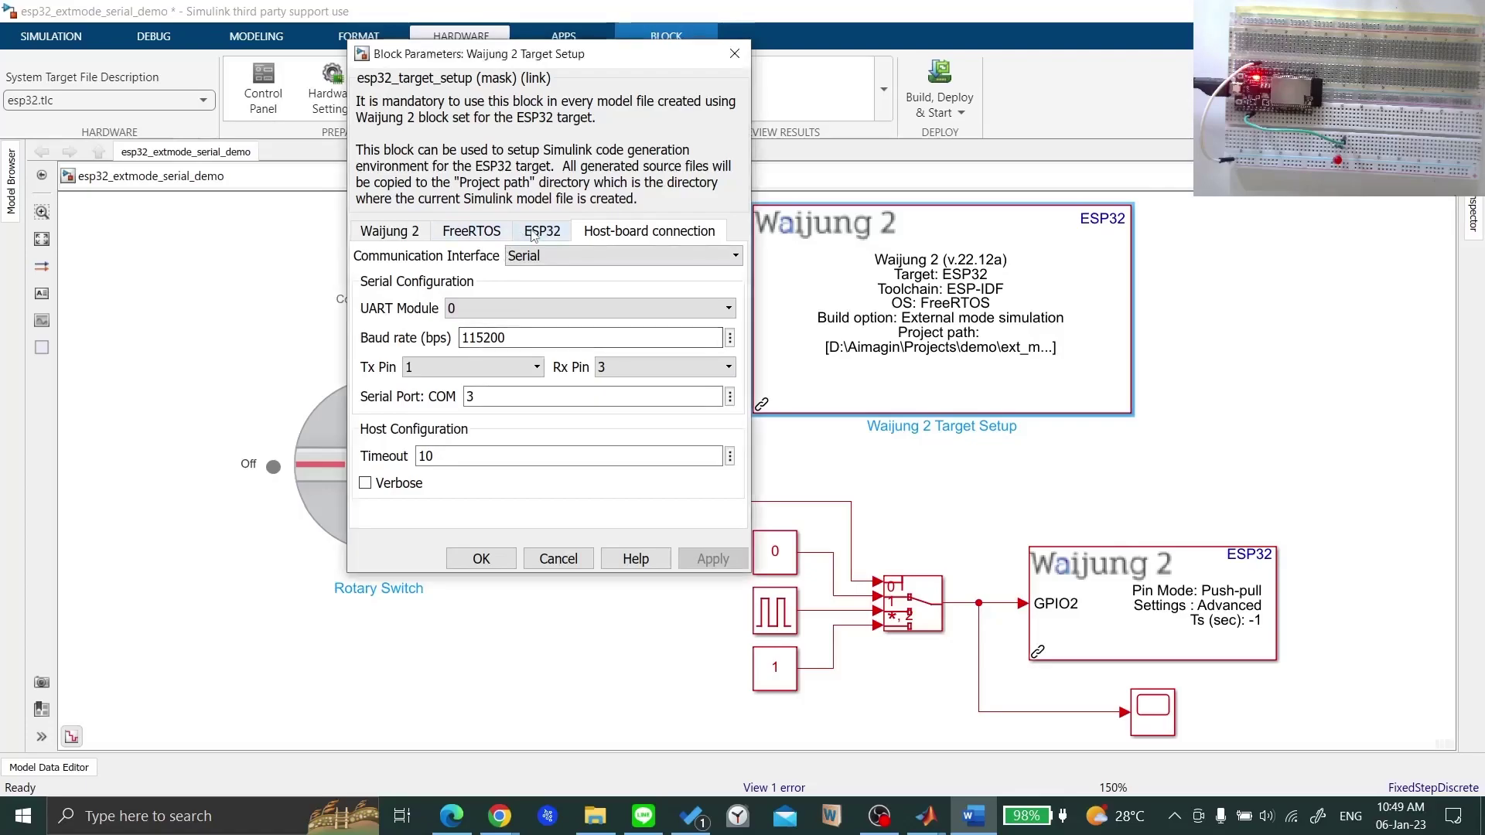
click(599, 232)
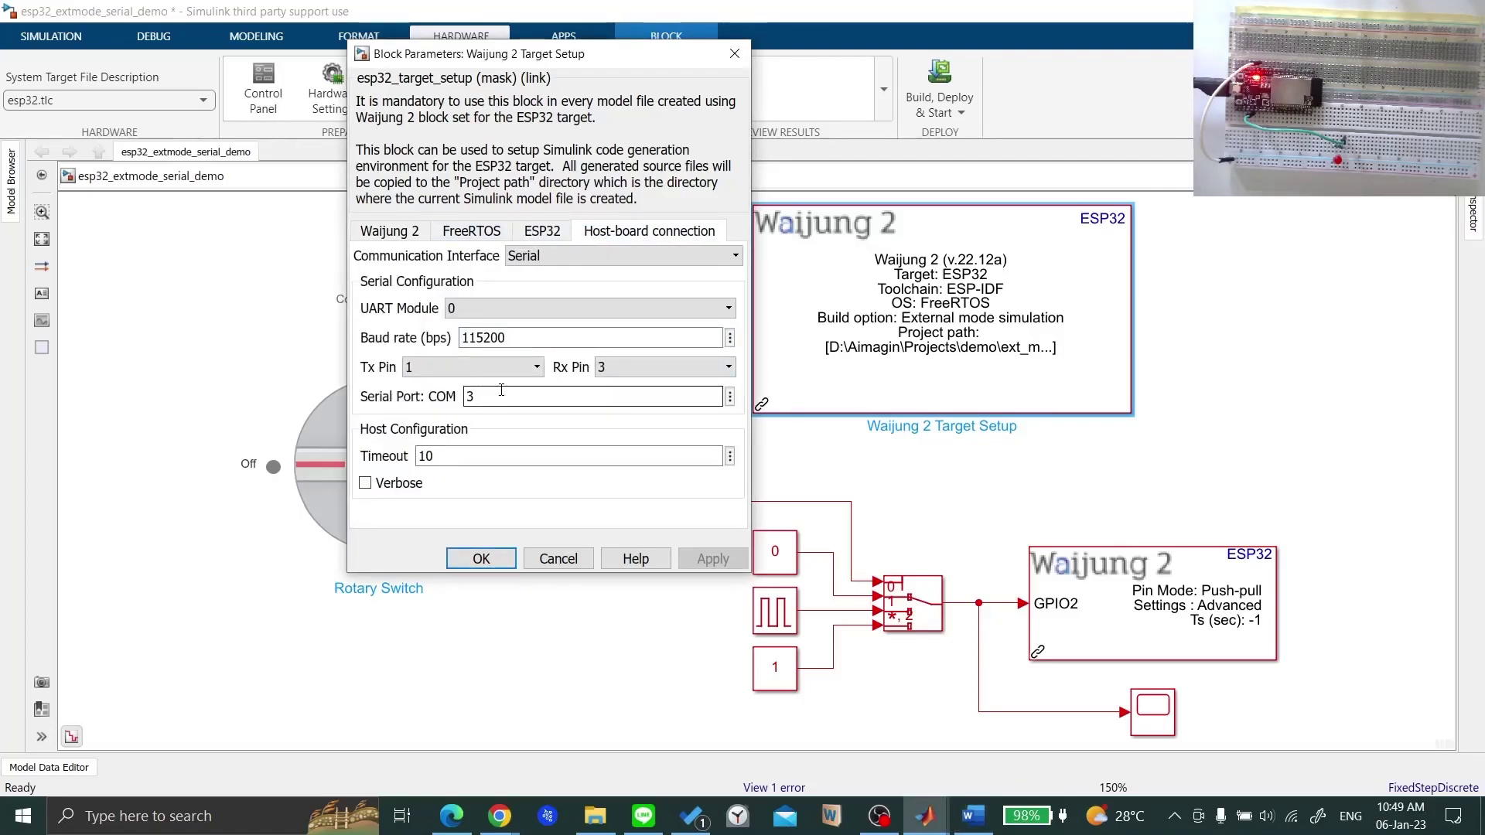
click(481, 558)
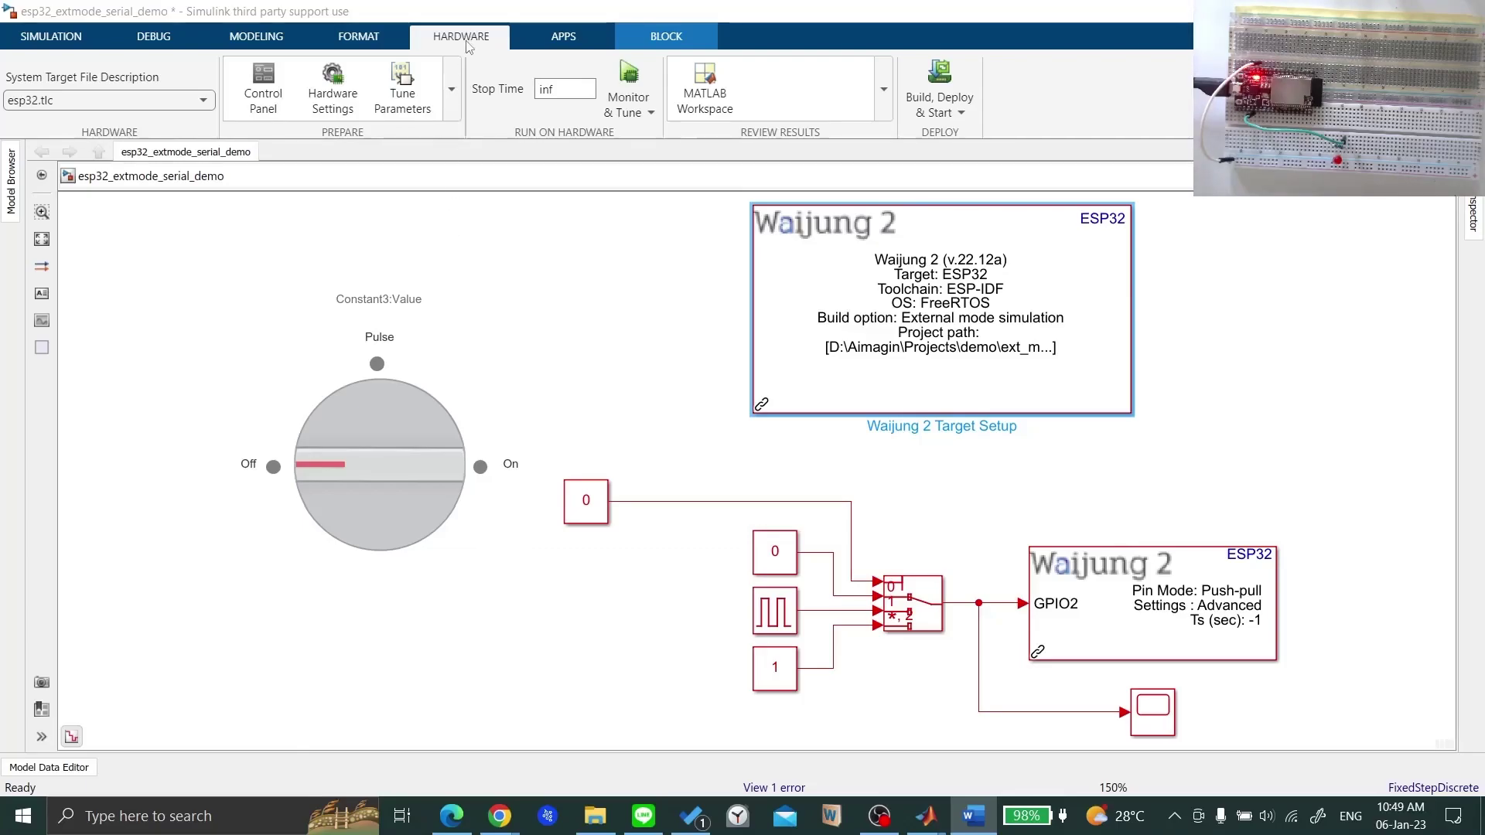
Step: Run Build for Monitoring from the Hardware tab's Monitor & Tune menu
click(634, 113)
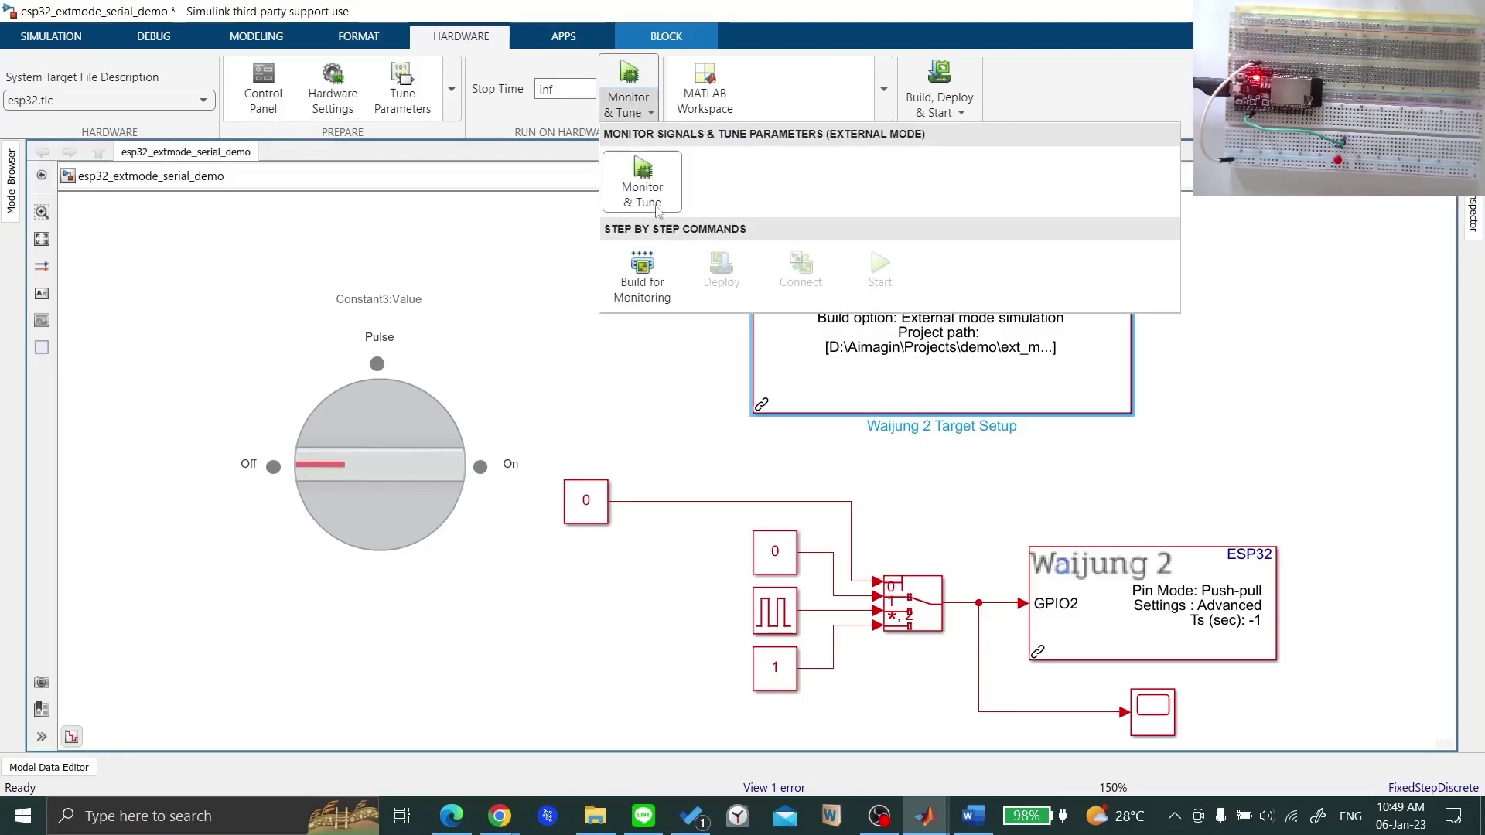
click(643, 273)
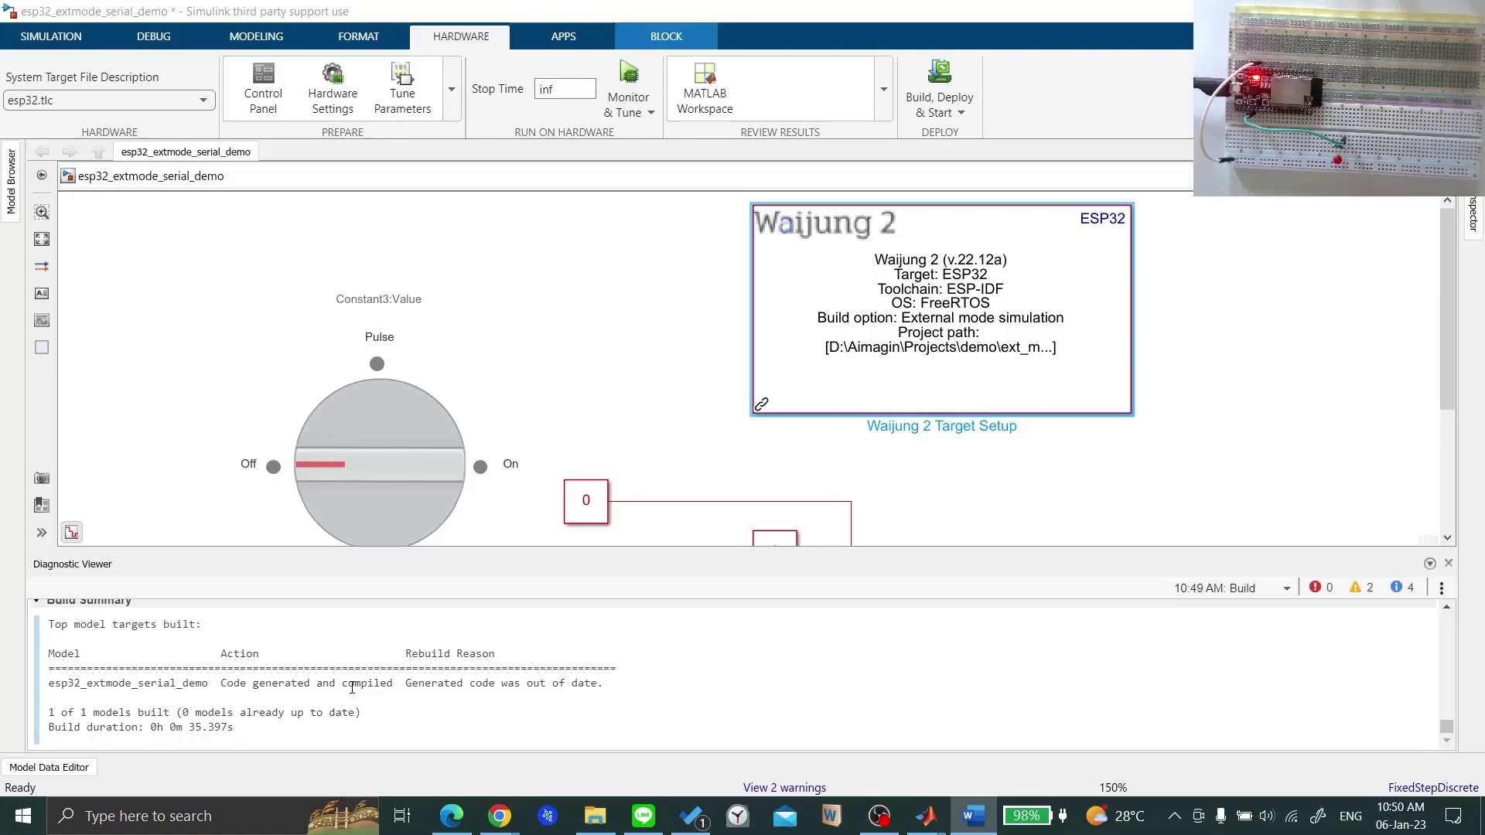
Step: Open the External Mode Control Panel and connect the model to the ESP32 board
click(277, 91)
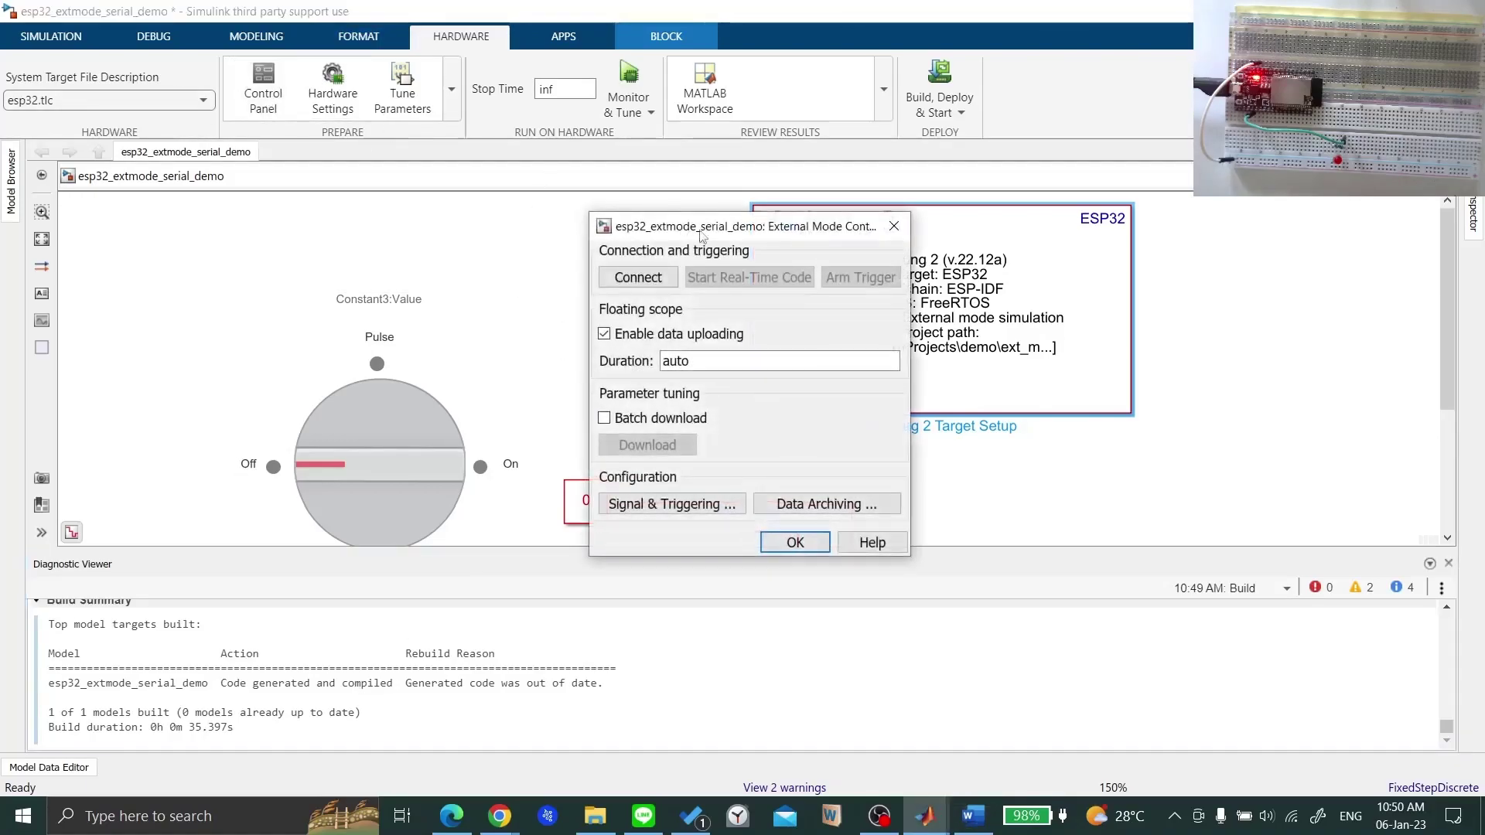
click(650, 280)
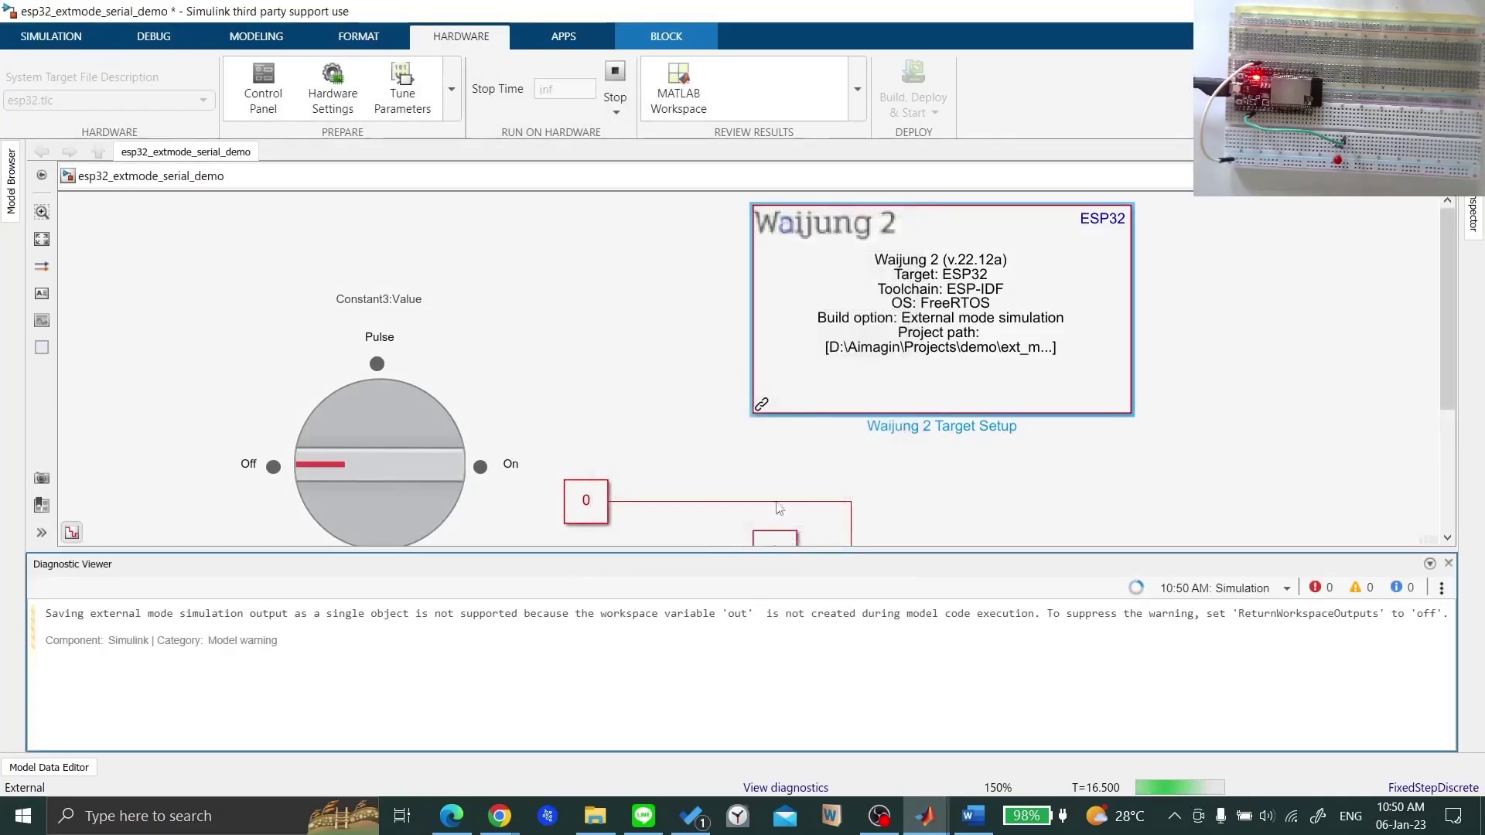
Step: Turn the live rotary switch from Off to On, then to Pulse, changing the GPIO2 LED output
click(1448, 562)
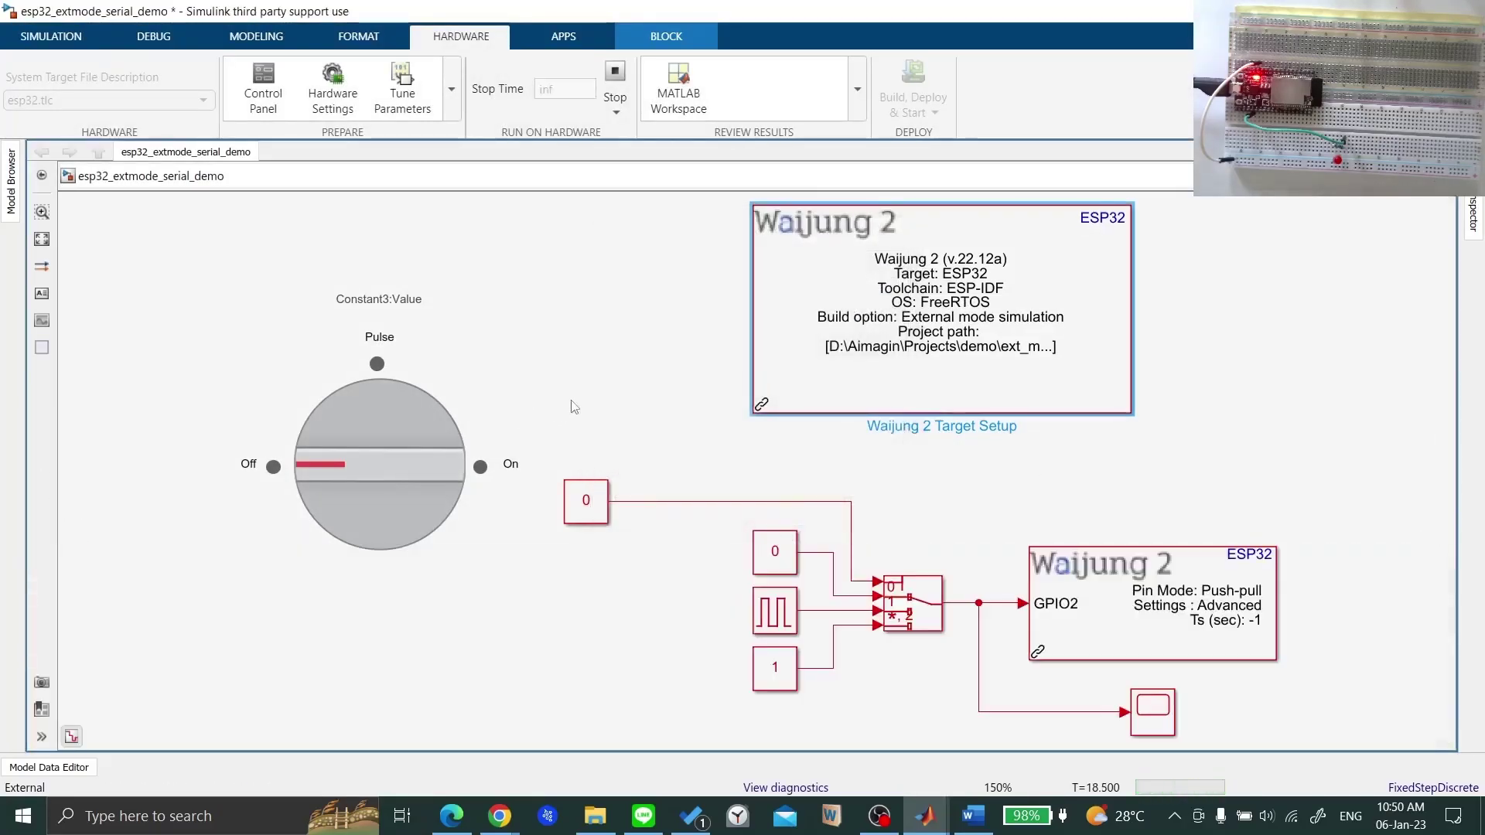
click(574, 407)
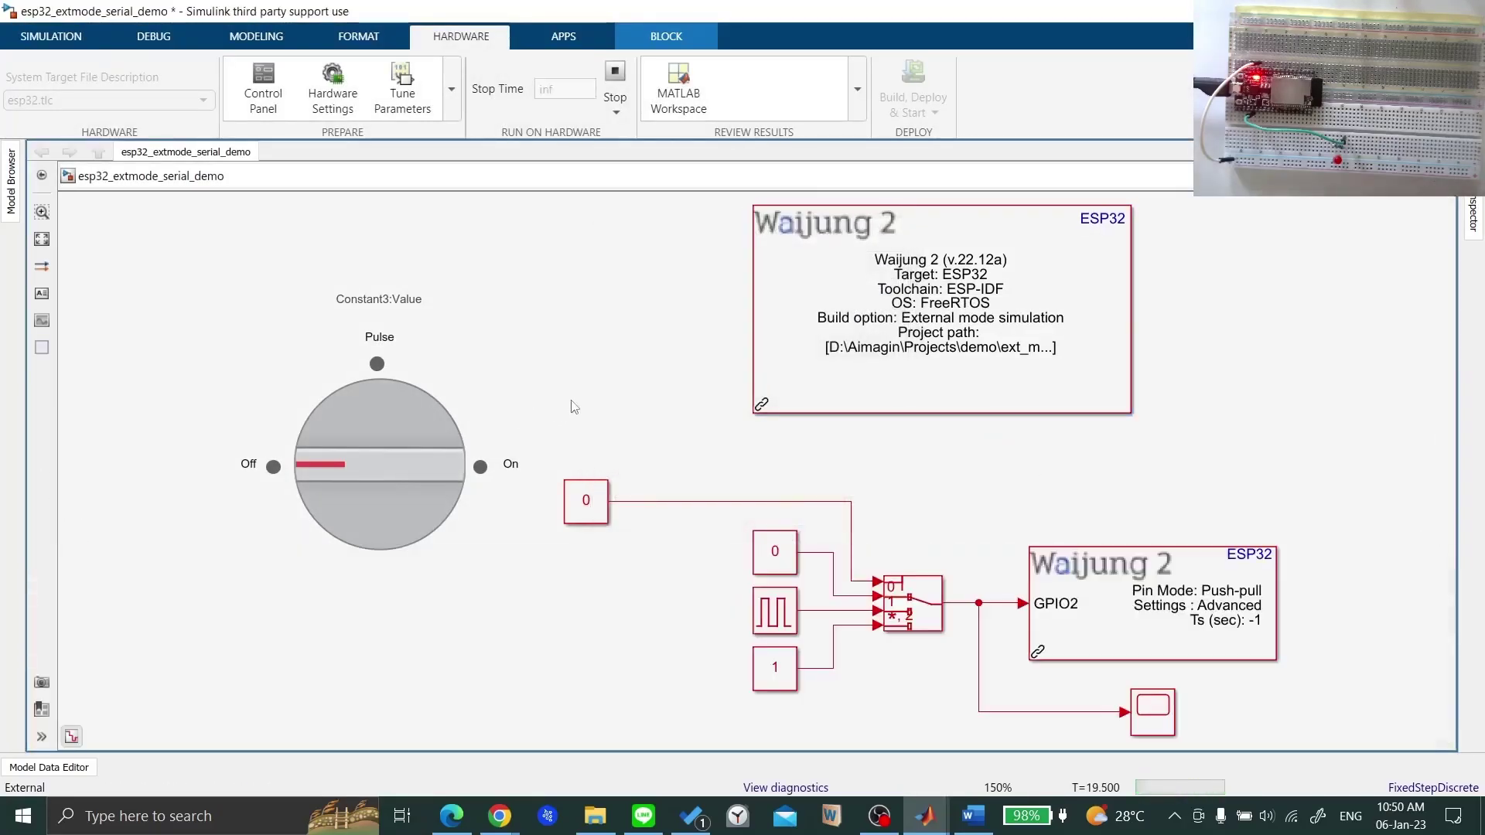
click(434, 463)
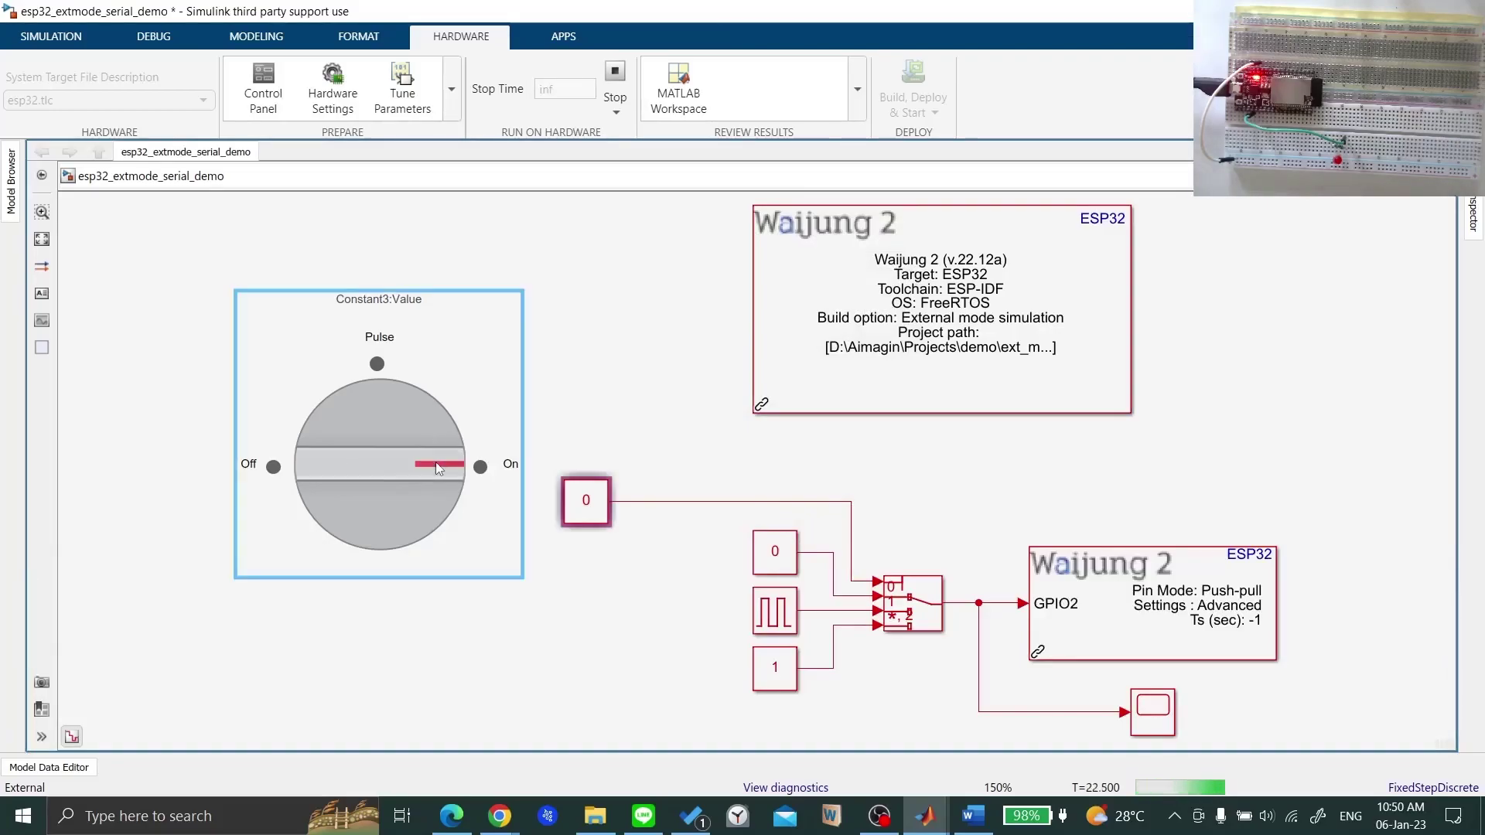
click(308, 468)
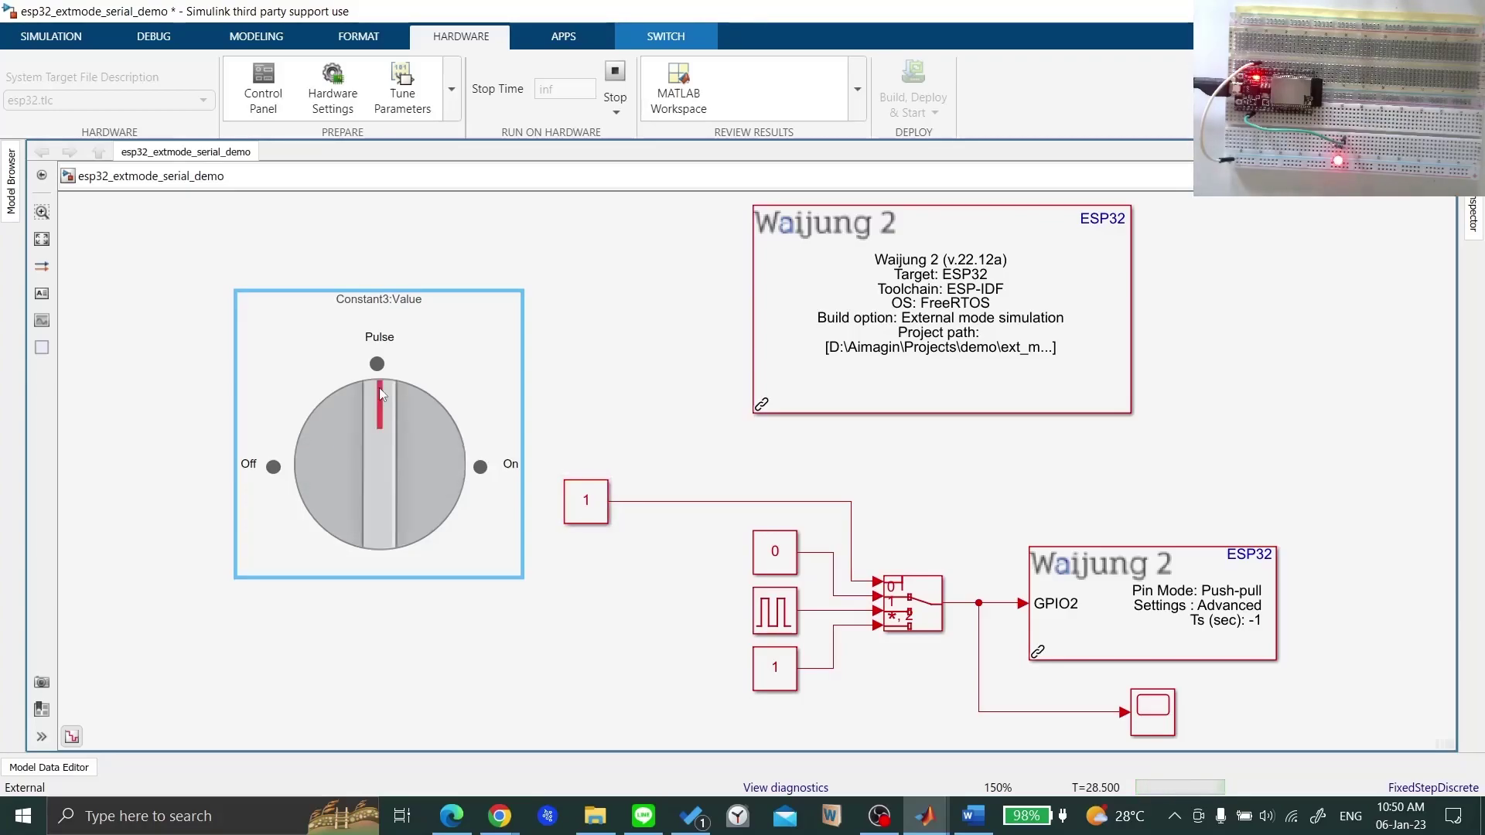